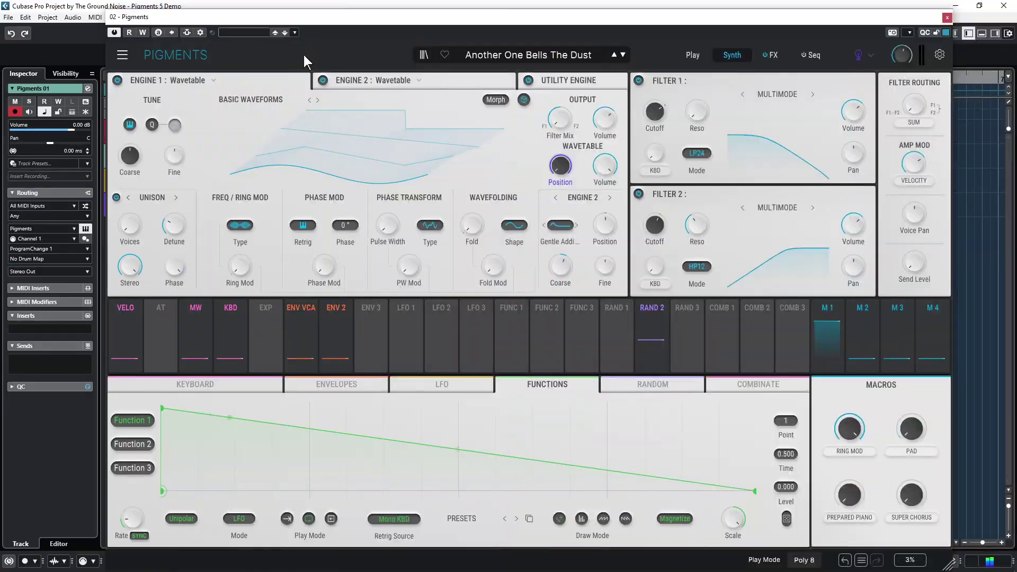
# Step: Load a new Default preset, then look over the main menu's Resize Window and Theme options
pyautogui.click(123, 55)
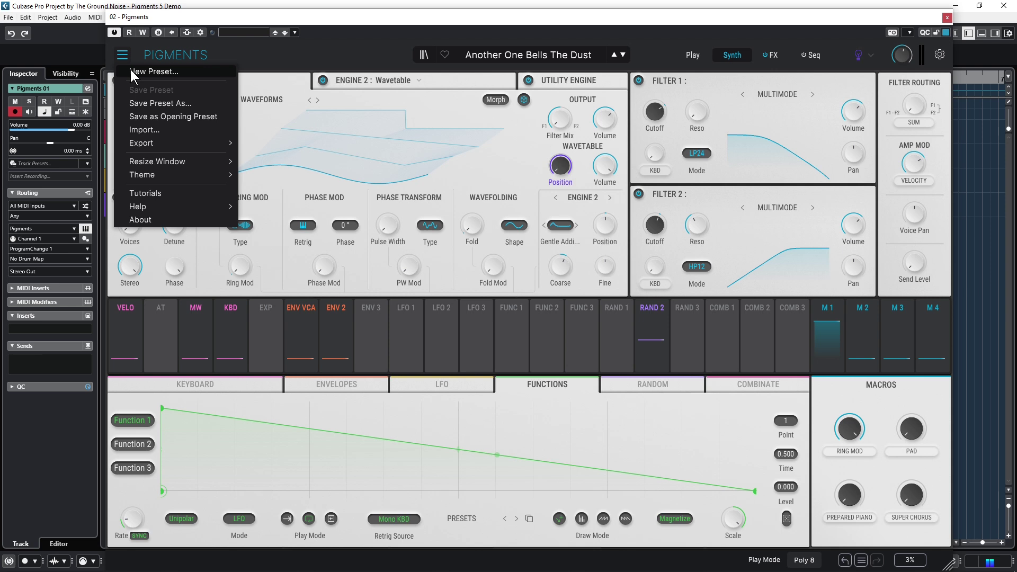
pyautogui.click(149, 72)
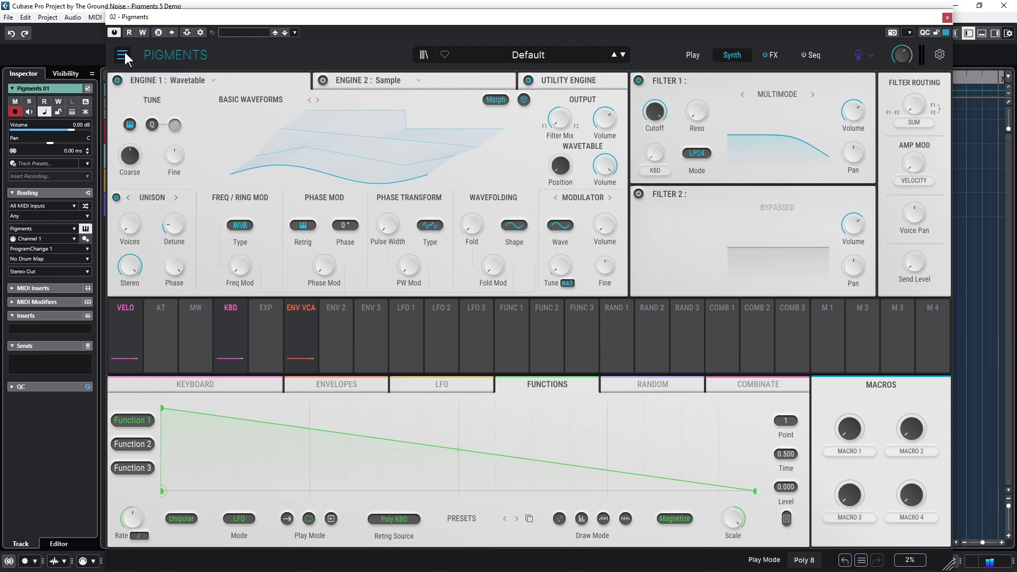
pyautogui.click(122, 54)
pyautogui.moveTo(129, 160)
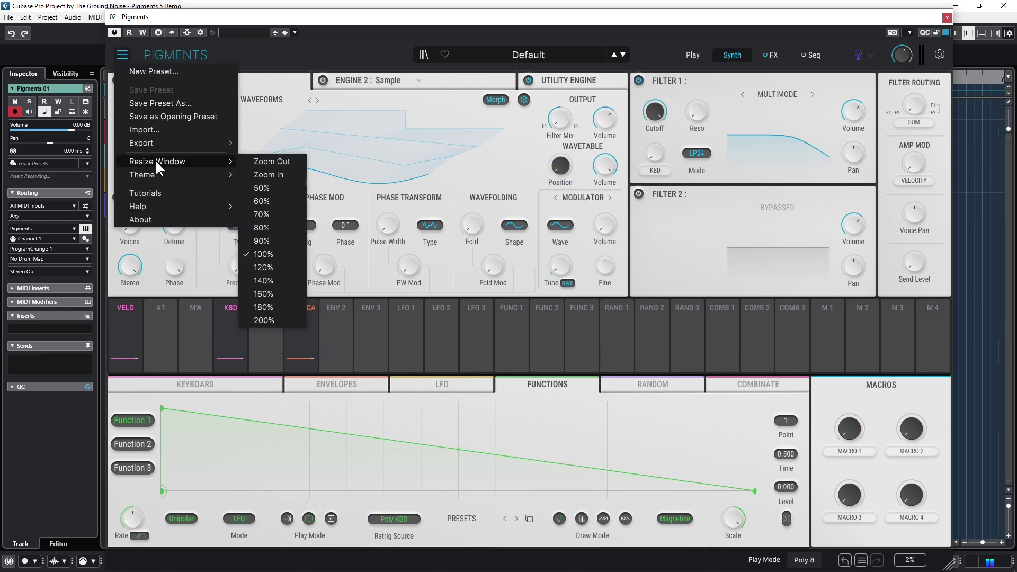
pyautogui.moveTo(148, 176)
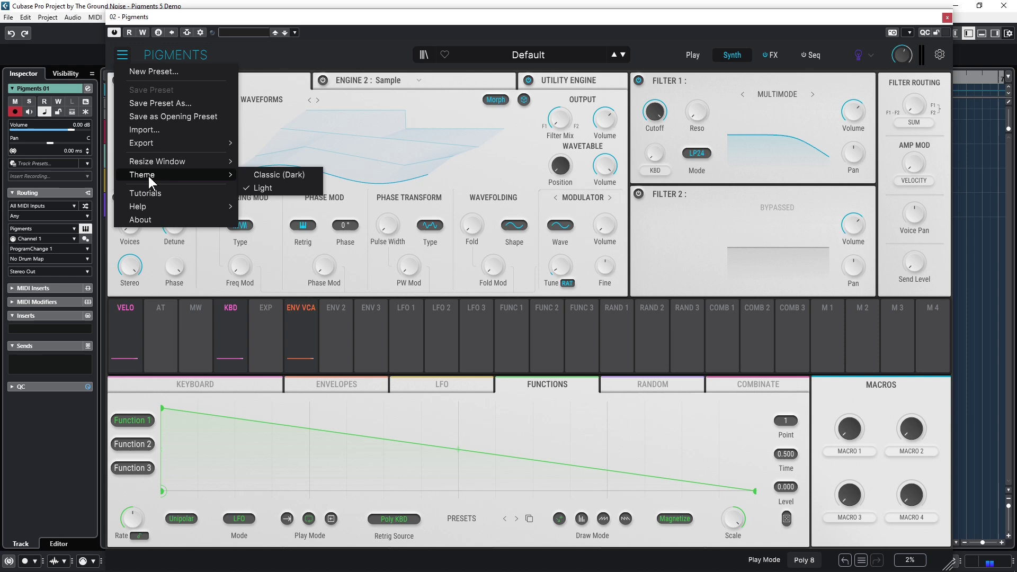
pyautogui.click(424, 55)
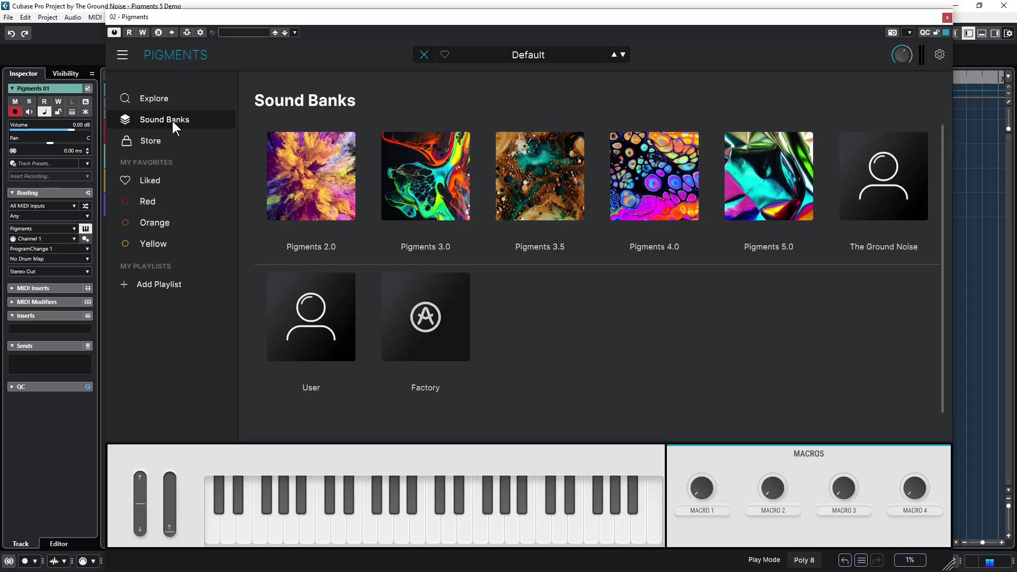
pyautogui.click(748, 183)
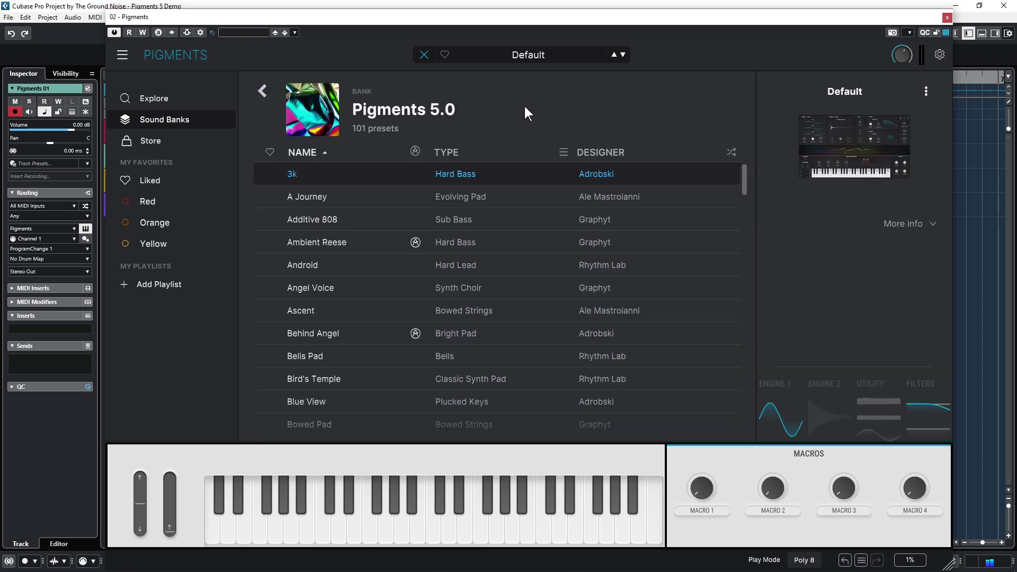
pyautogui.click(422, 54)
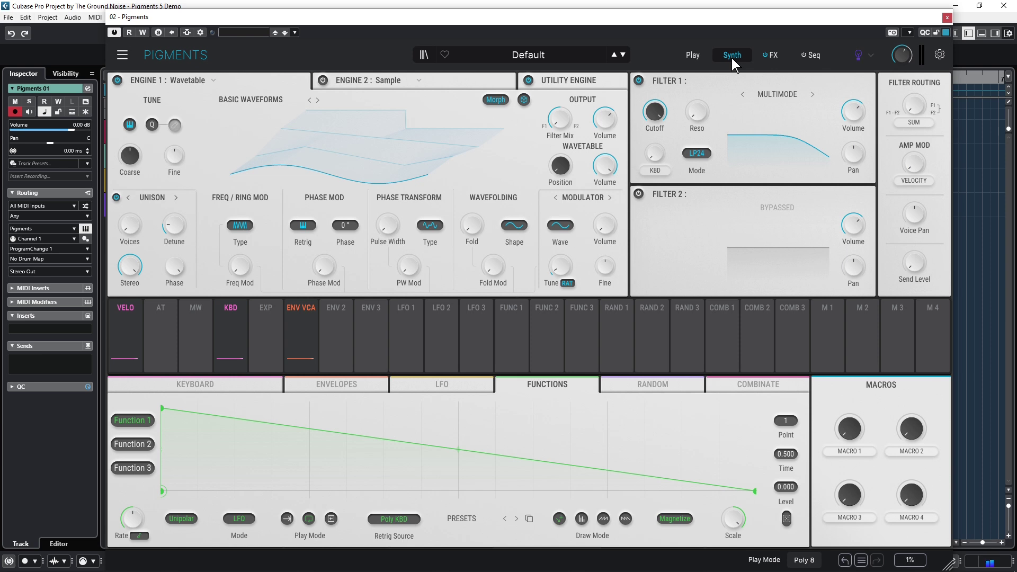
# Step: Switch to the Play view and play a note on the on-screen keyboard
pyautogui.click(692, 55)
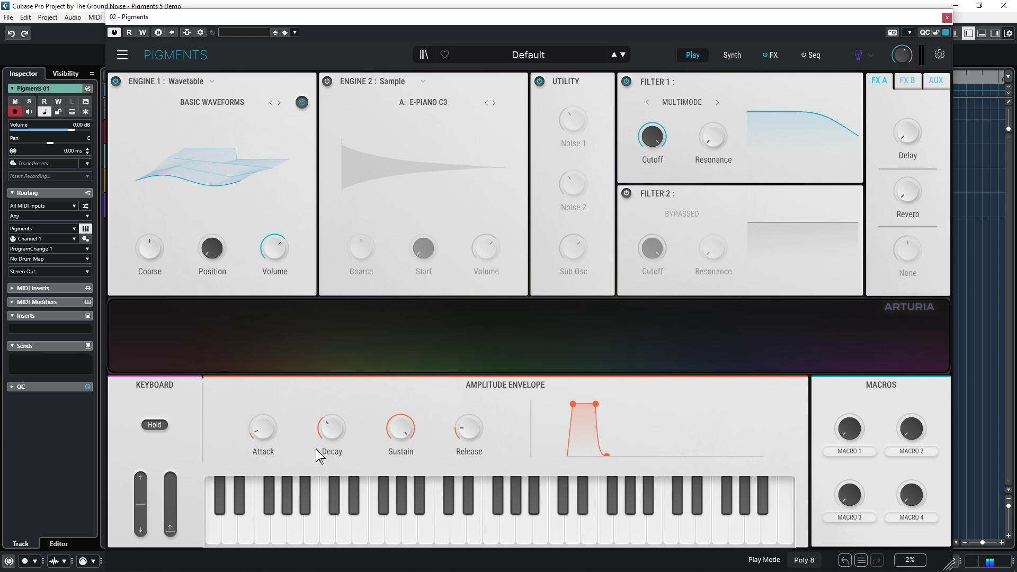
pyautogui.click(465, 528)
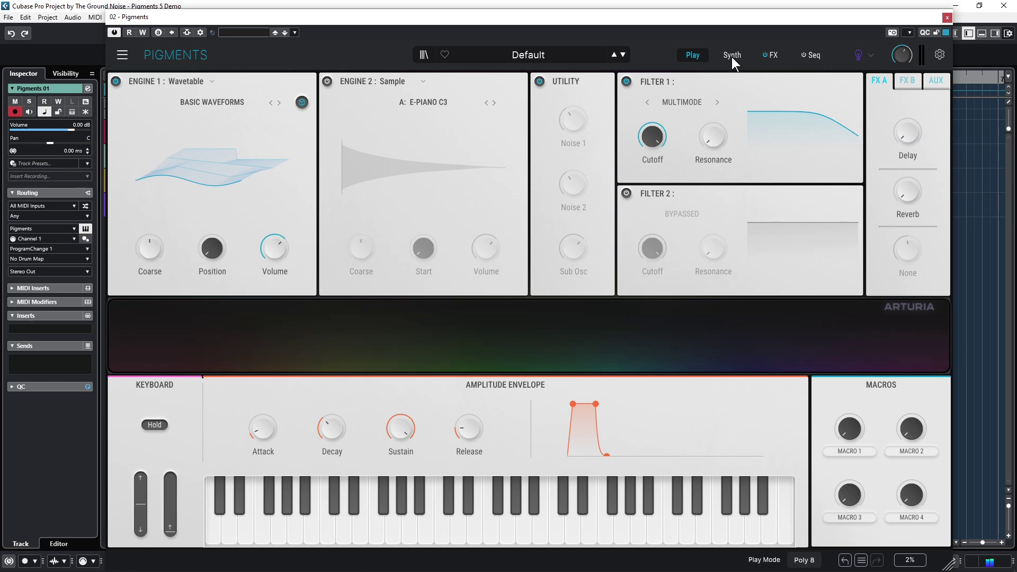
# Step: Return to the Synth page and look through the Engine 2 and Utility tabs before going back to Engine 1
pyautogui.click(732, 55)
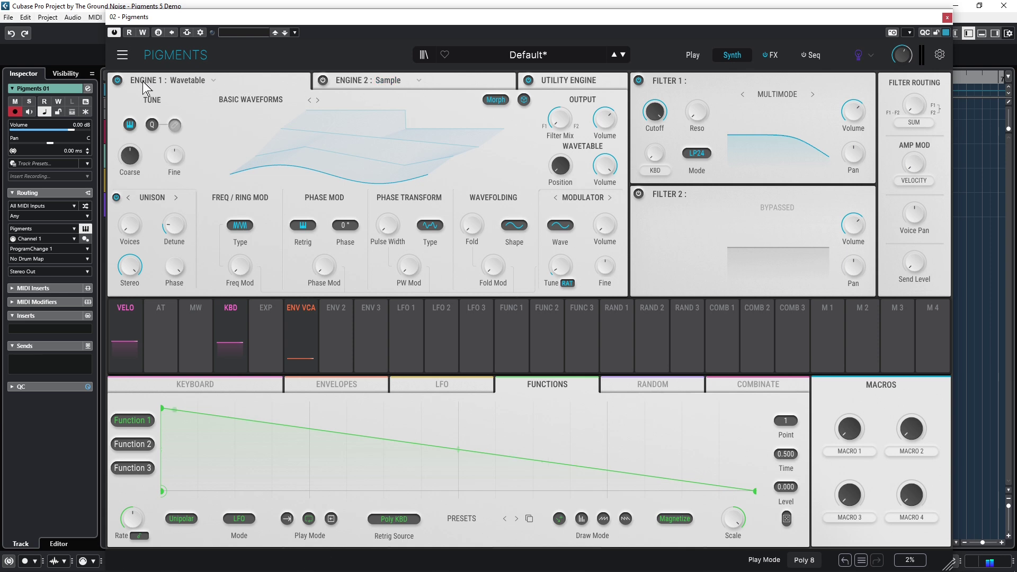
pyautogui.click(440, 81)
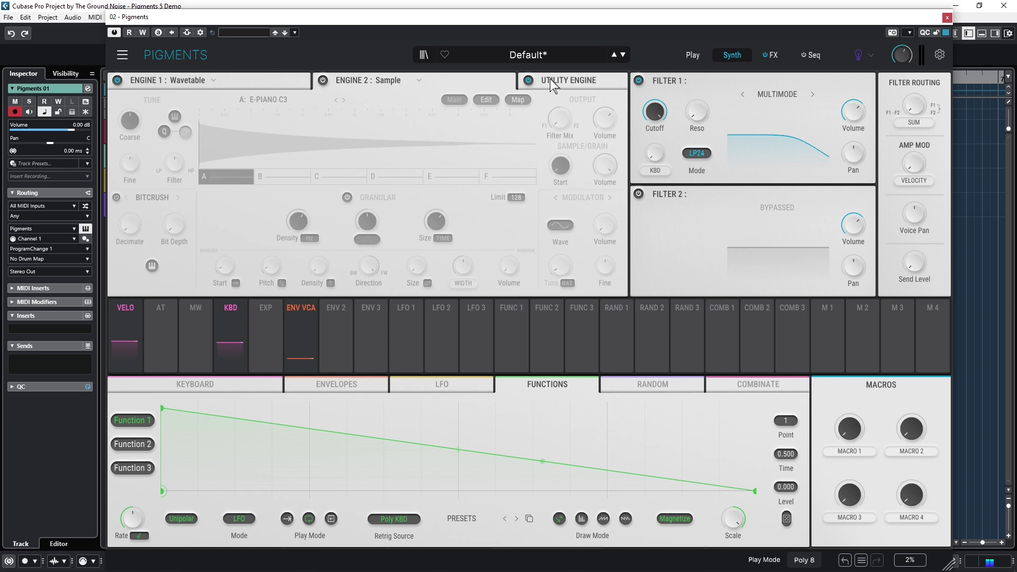
pyautogui.click(606, 80)
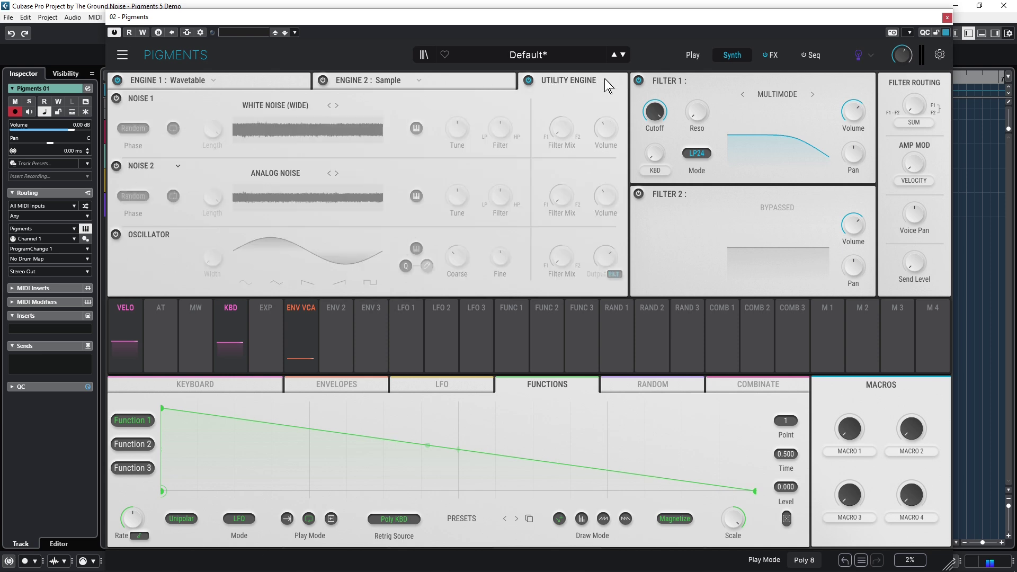
pyautogui.click(265, 82)
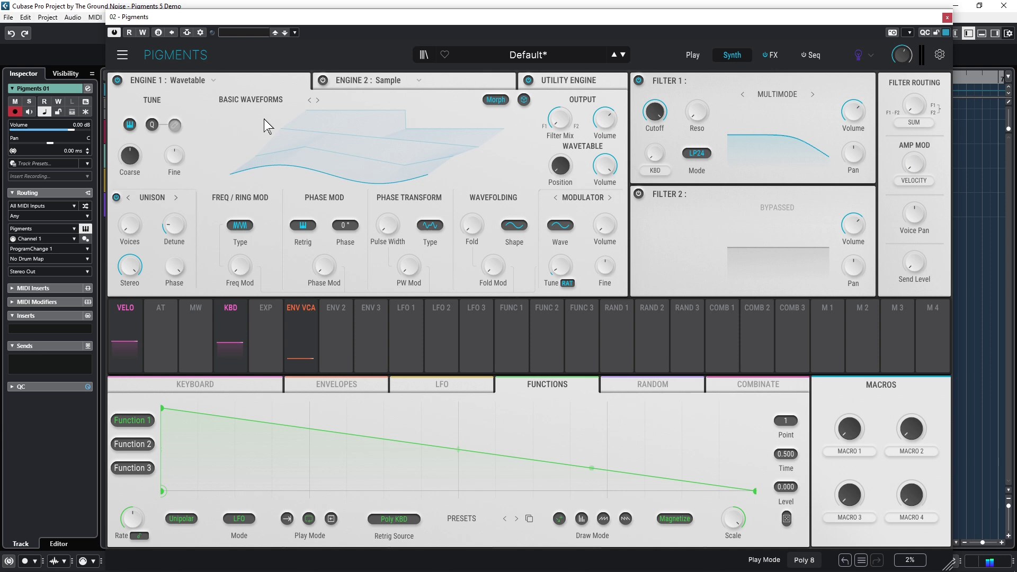
# Step: Check Engine 1's wavetable browser, then set wavetable position to 0.560 and unison voices to 6
pyautogui.click(243, 98)
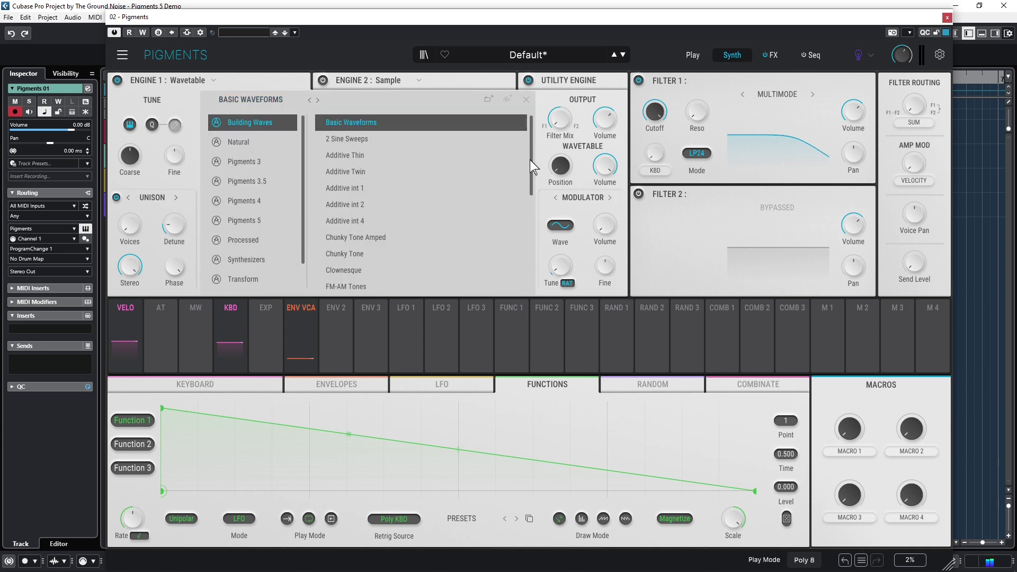
pyautogui.click(526, 99)
pyautogui.moveTo(560, 169)
pyautogui.mouseDown()
pyautogui.moveTo(575, 157)
pyautogui.moveTo(574, 181)
pyautogui.mouseUp()
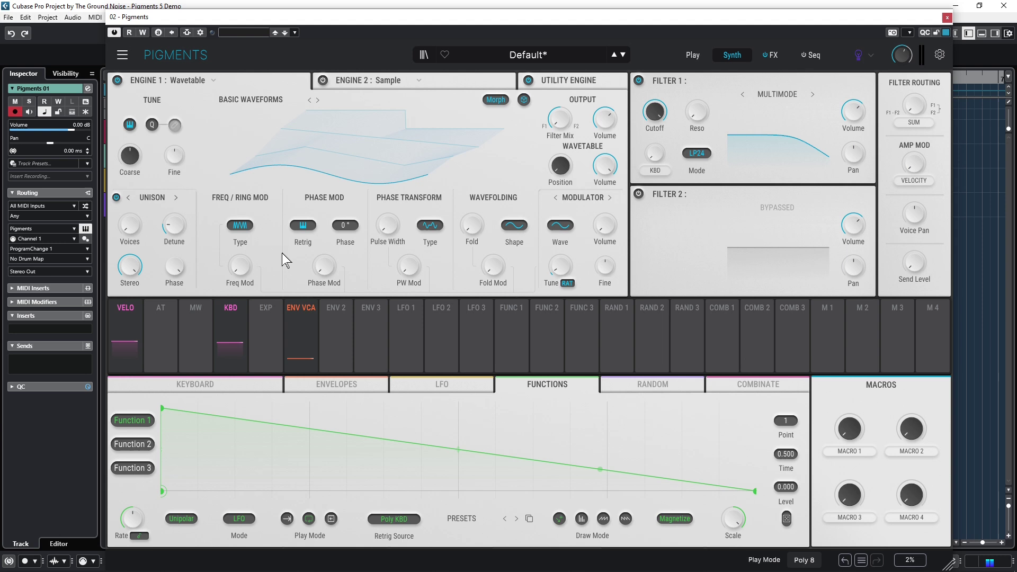
pyautogui.moveTo(133, 228)
pyautogui.mouseDown()
pyautogui.moveTo(134, 214)
pyautogui.moveTo(133, 229)
pyautogui.mouseUp()
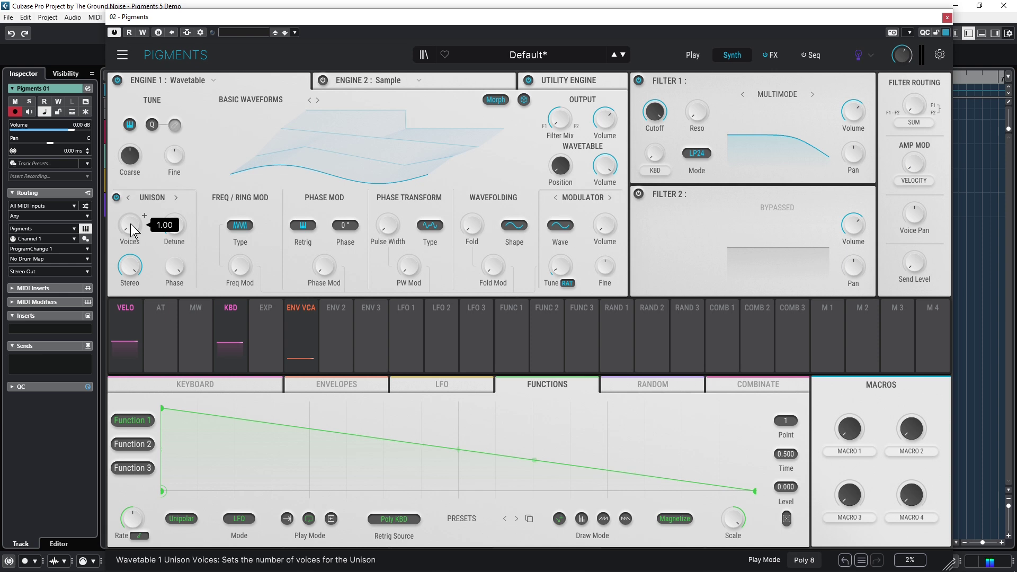
# Step: Make Engine 1 an Analog engine with a ramp on oscillator 1 and a triangle on oscillator 2
pyautogui.click(190, 84)
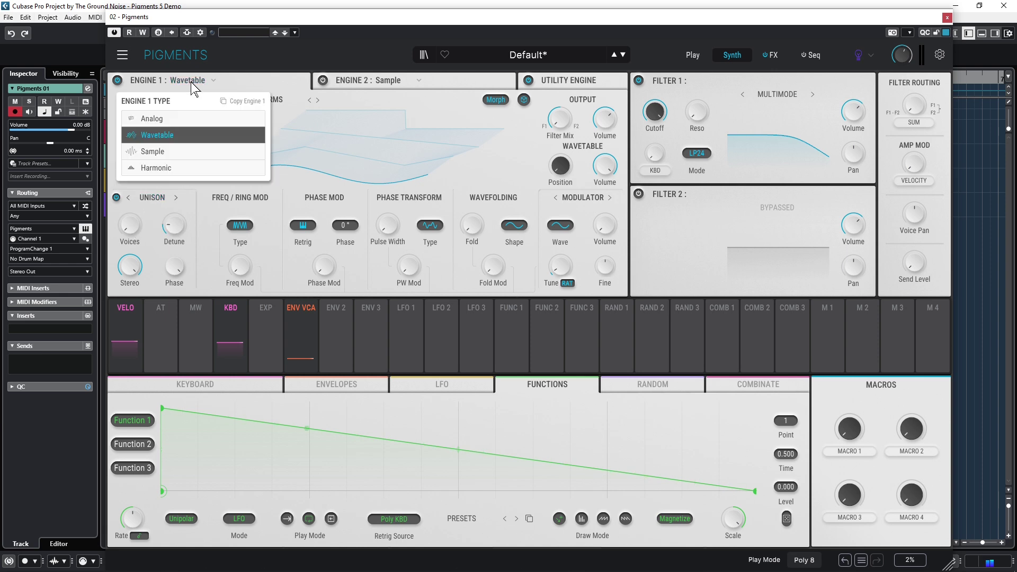
pyautogui.click(186, 119)
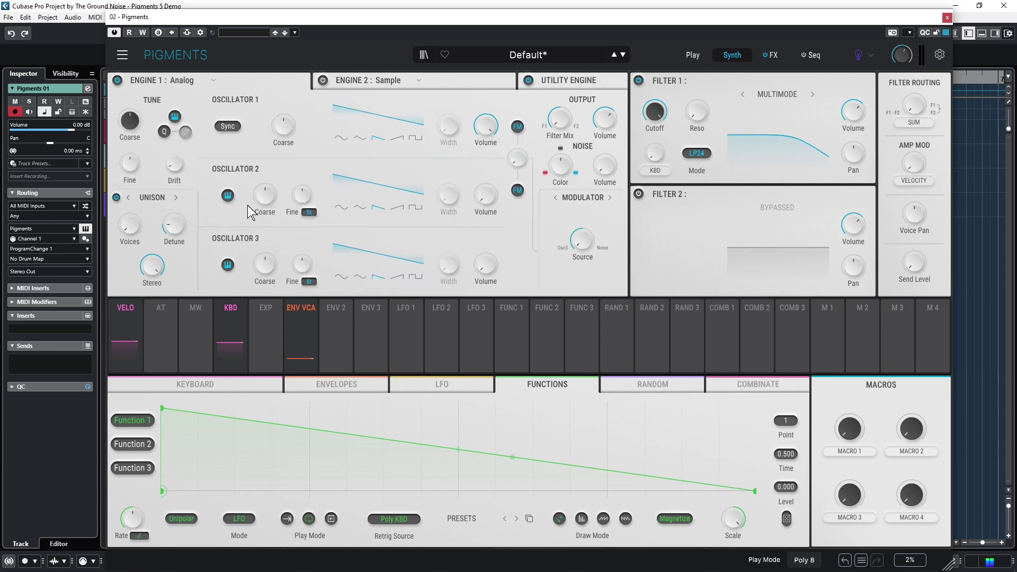
pyautogui.click(397, 138)
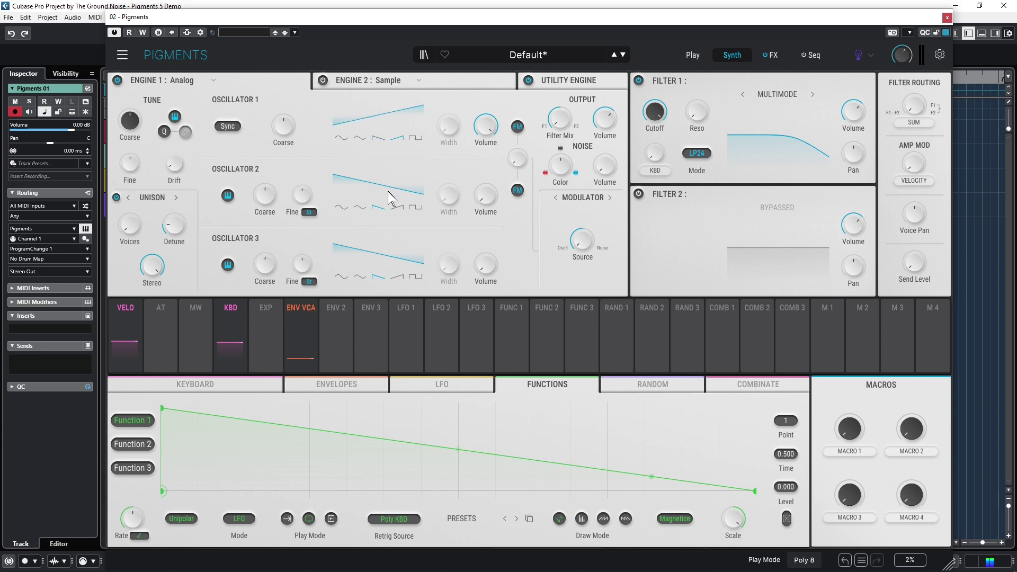
pyautogui.click(360, 208)
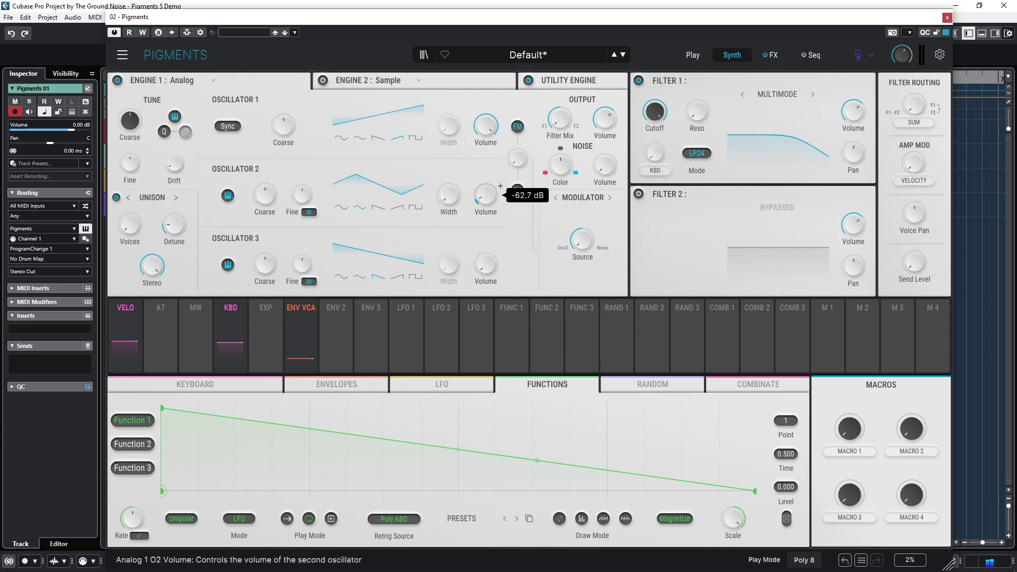
# Step: Raise oscillator 2's volume, lower oscillator 1's, and set the modulator source to 66% Osc 3 / 34% Noise
pyautogui.moveTo(499, 186); pyautogui.dragTo(500, 157)
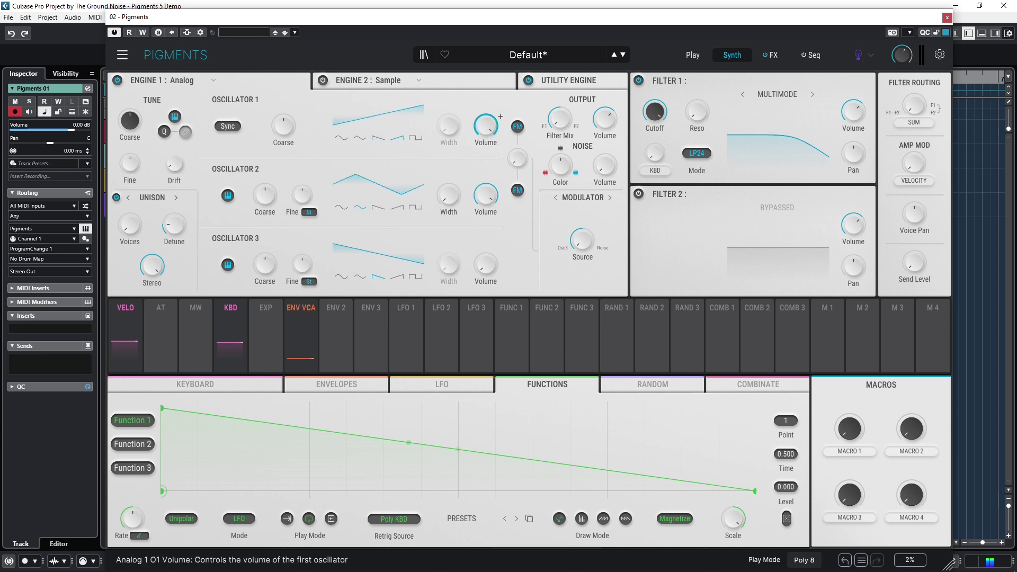
pyautogui.moveTo(500, 116); pyautogui.dragTo(481, 171)
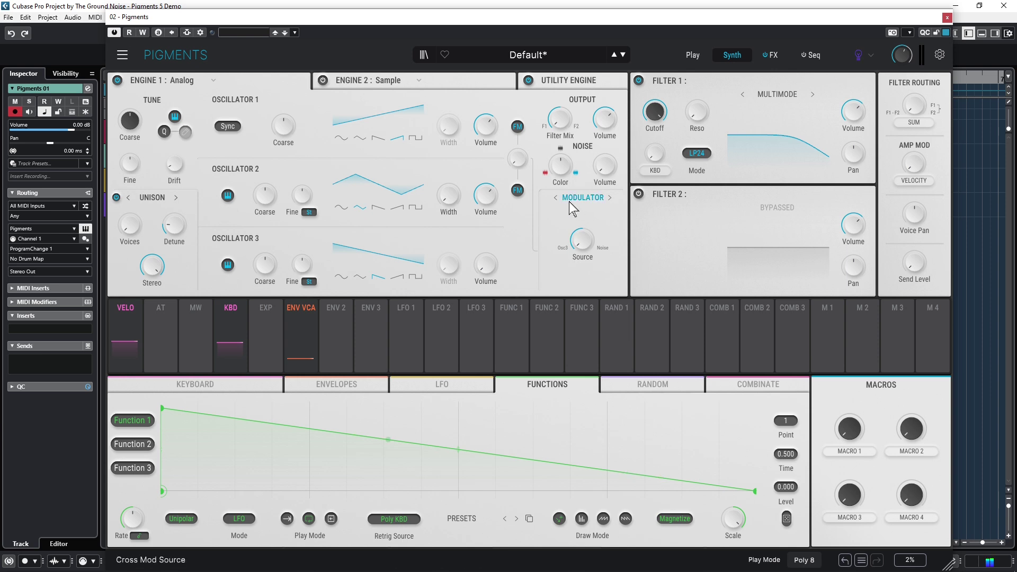
pyautogui.moveTo(582, 240); pyautogui.dragTo(581, 247)
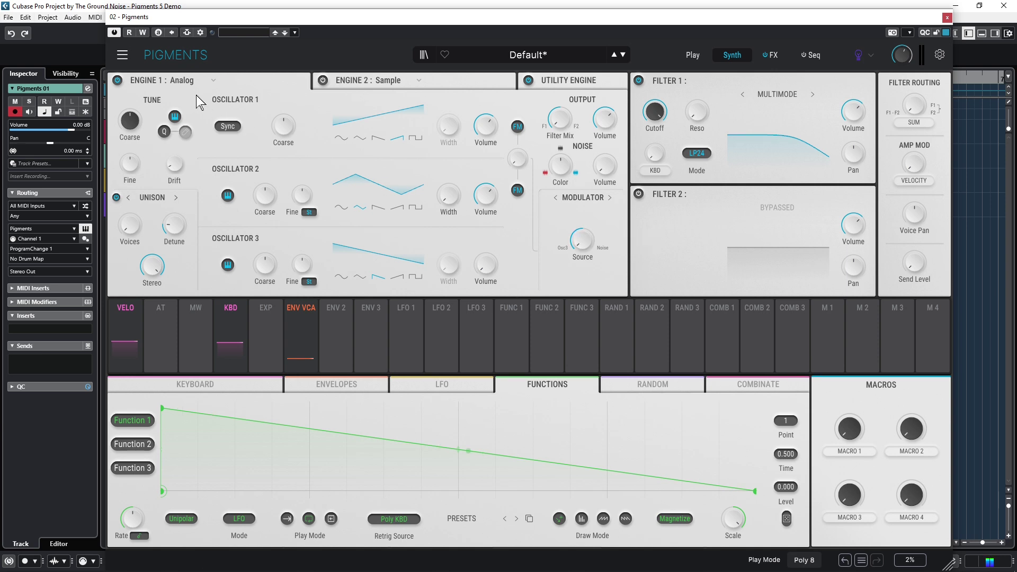
# Step: Make Engine 1 a Sample engine playing E-Piano C3 and switch on its granular synthesis
pyautogui.click(185, 82)
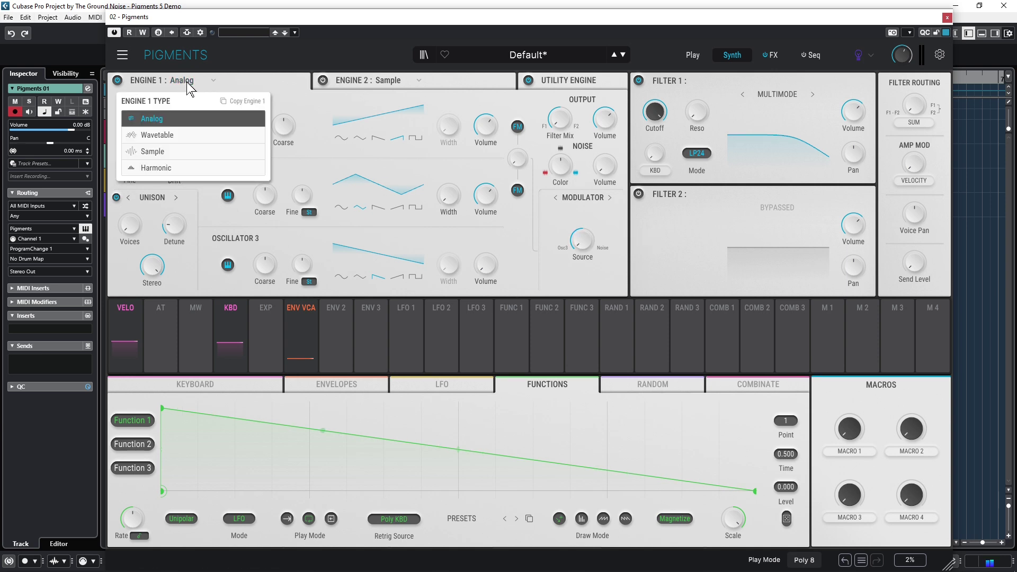
pyautogui.click(160, 152)
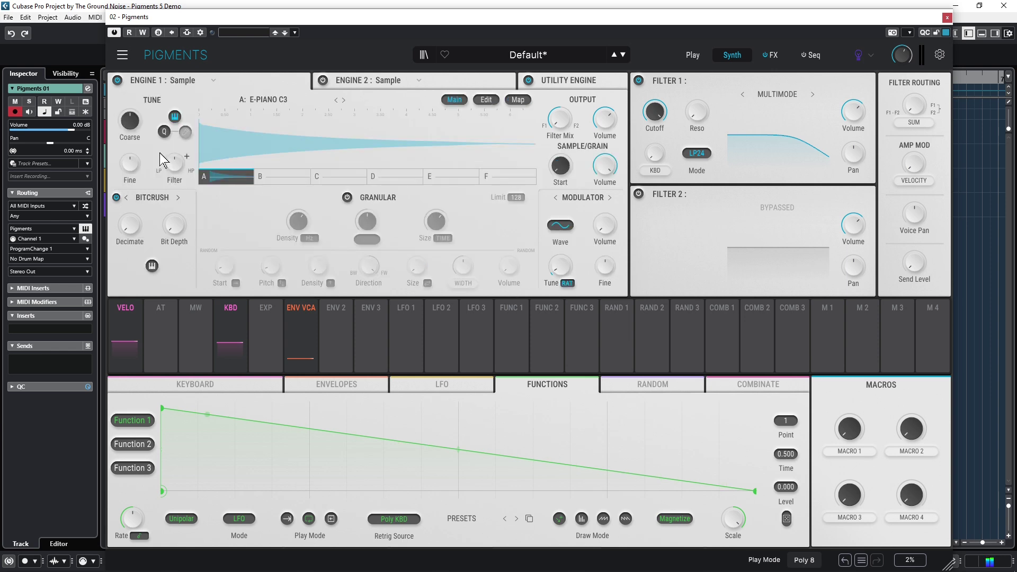
pyautogui.click(268, 100)
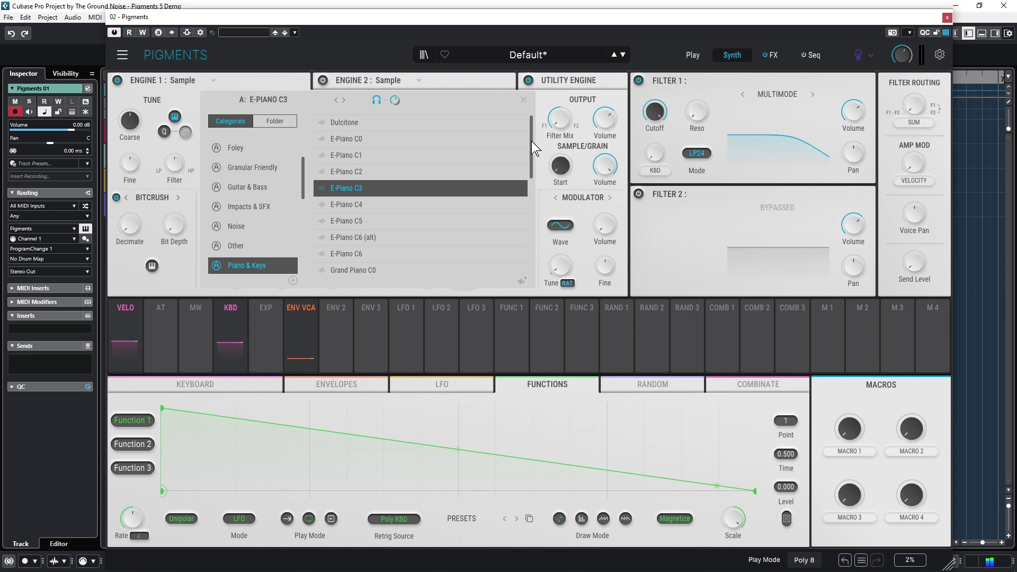
pyautogui.moveTo(531, 141)
pyautogui.mouseDown()
pyautogui.moveTo(535, 216)
pyautogui.moveTo(534, 149)
pyautogui.mouseUp()
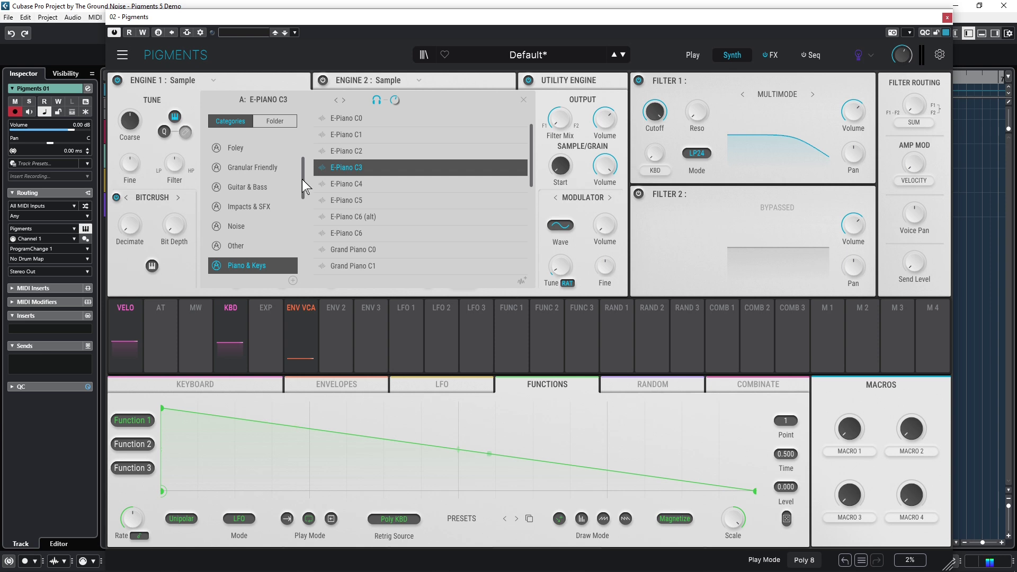
pyautogui.click(523, 101)
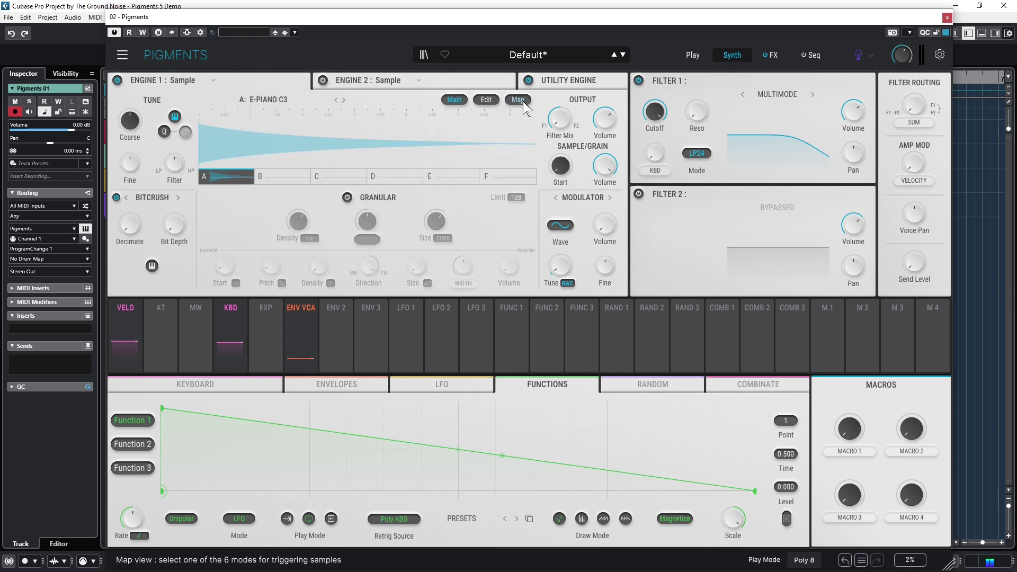
pyautogui.click(347, 197)
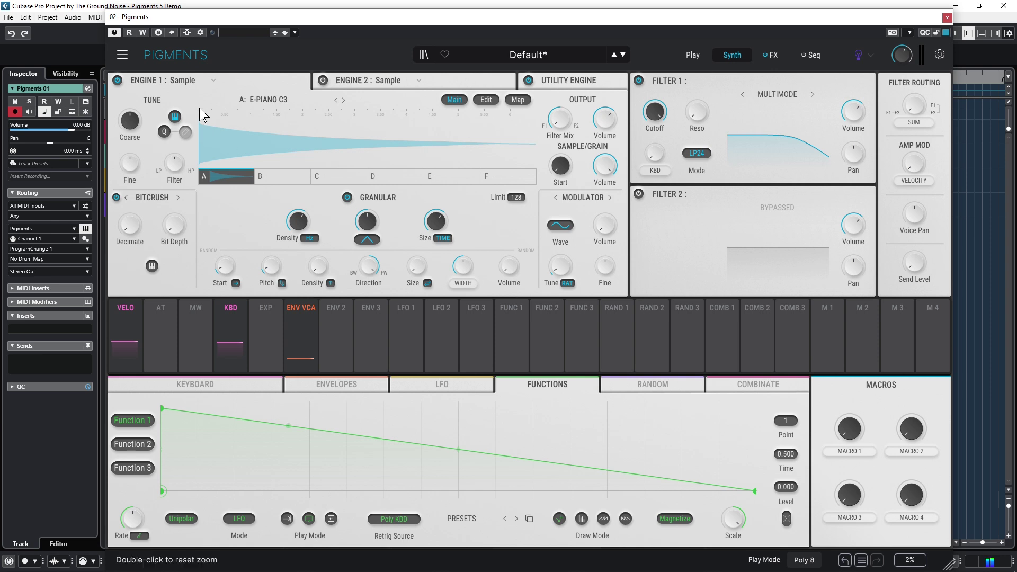
# Step: Pick Harmonic from Engine 1's engine type list
pyautogui.click(182, 81)
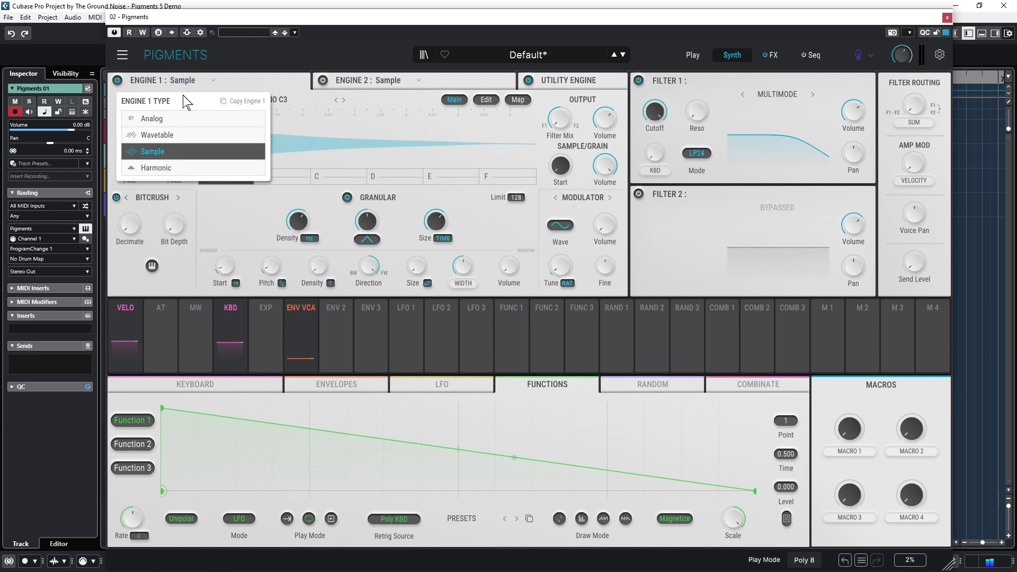
pyautogui.click(175, 167)
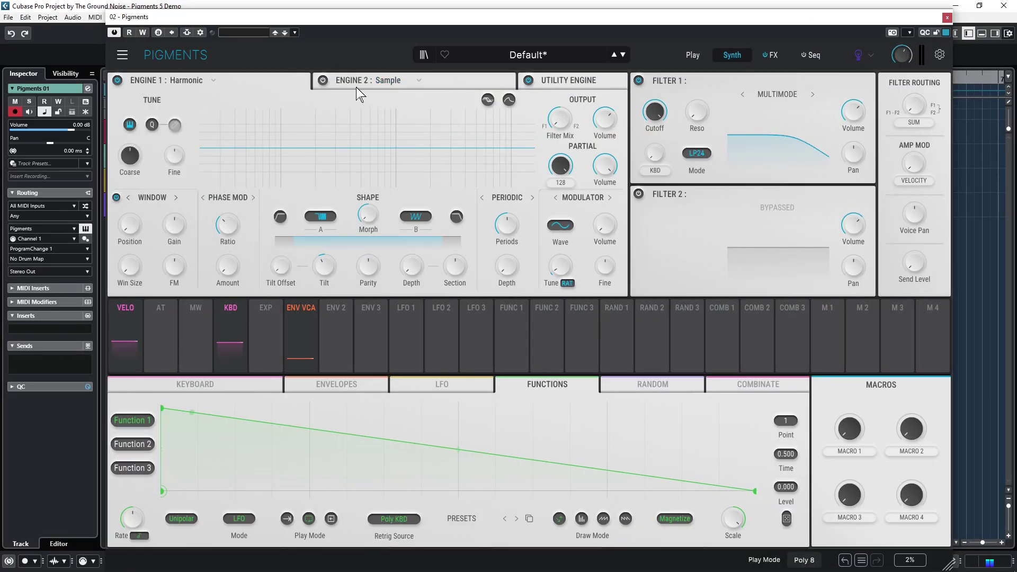
# Step: Keep Engine 2 on Sample and turn its filter mix toward Filter 2
pyautogui.click(440, 84)
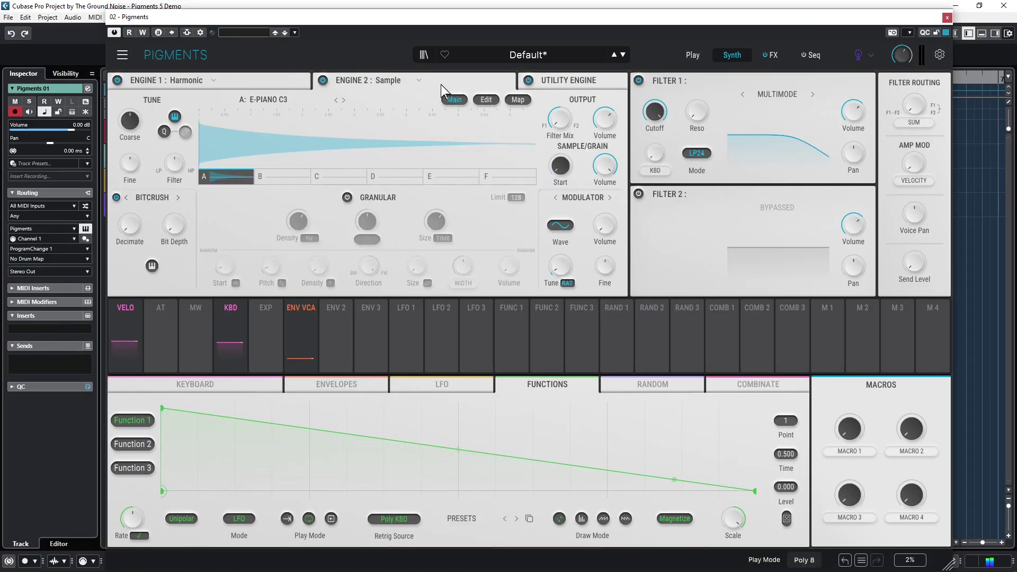
pyautogui.click(402, 83)
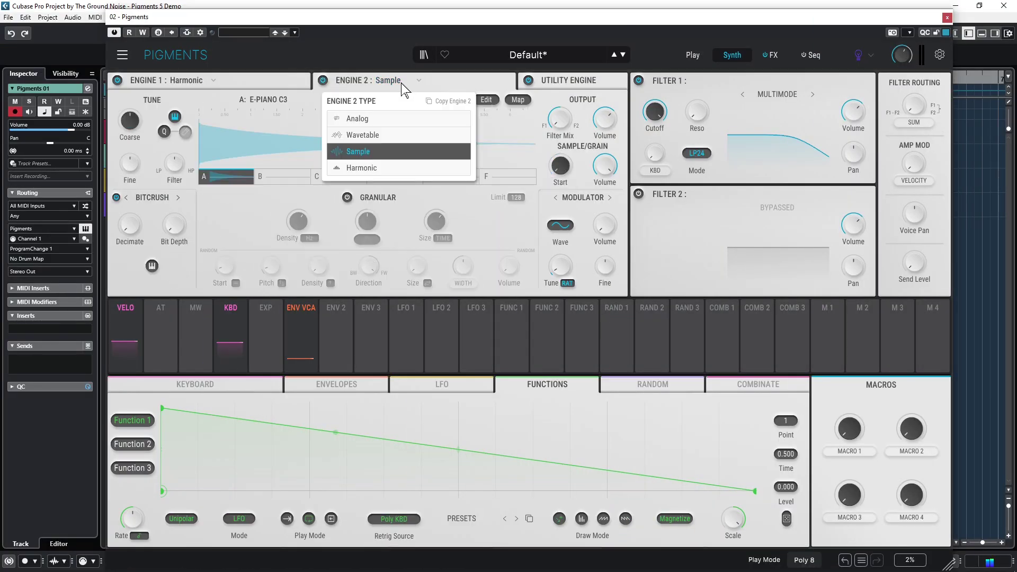
pyautogui.click(457, 88)
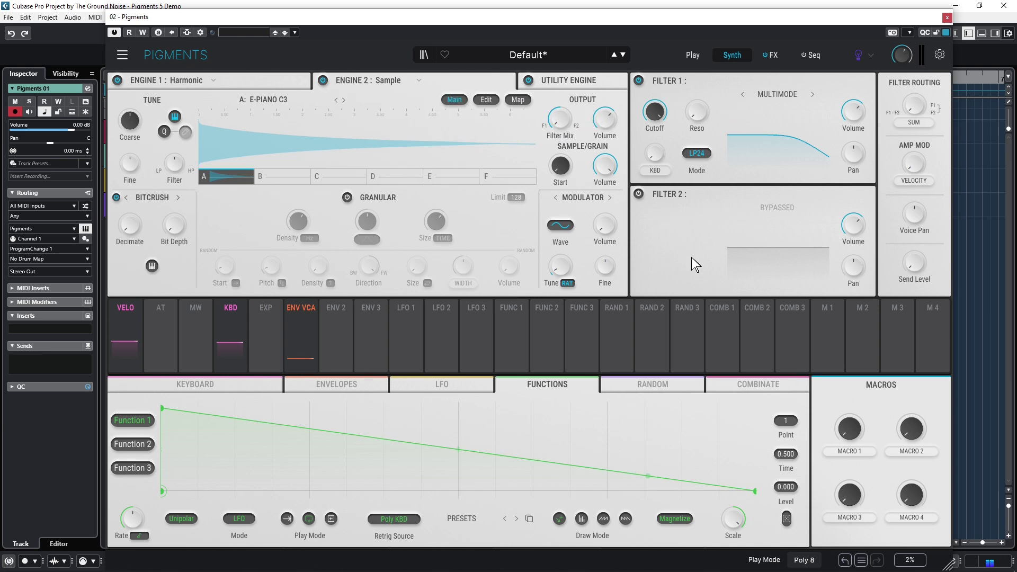
pyautogui.moveTo(574, 109)
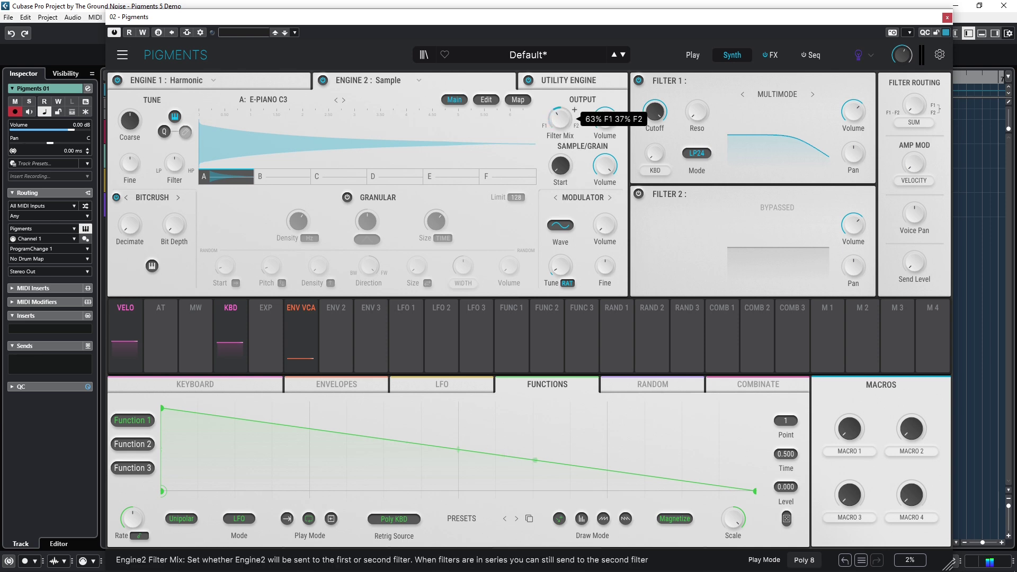
pyautogui.scroll(-10, 574, 110)
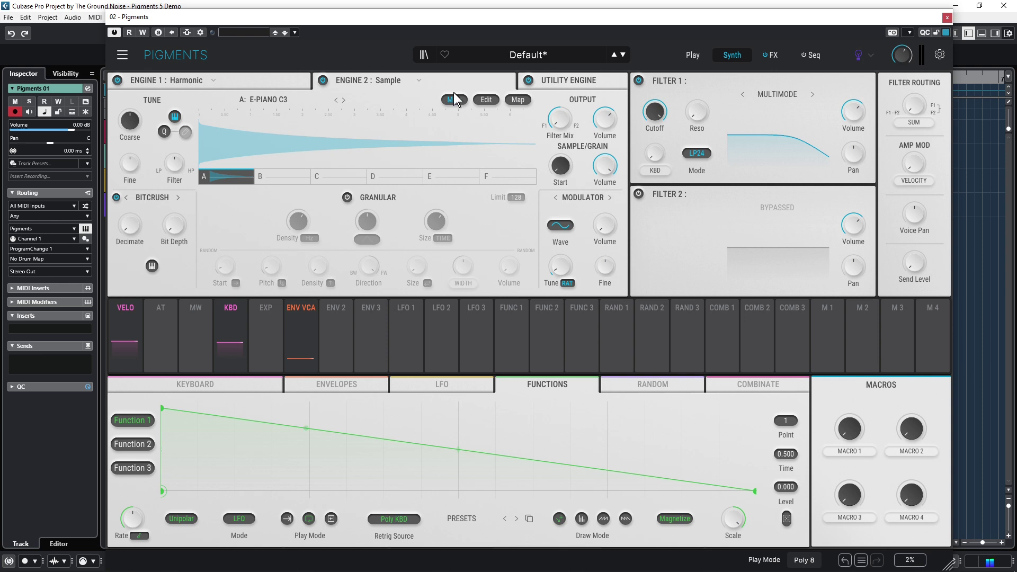
# Step: Adjust Engine 1's filter mix, then return to Engine 2's sample settings
pyautogui.click(269, 84)
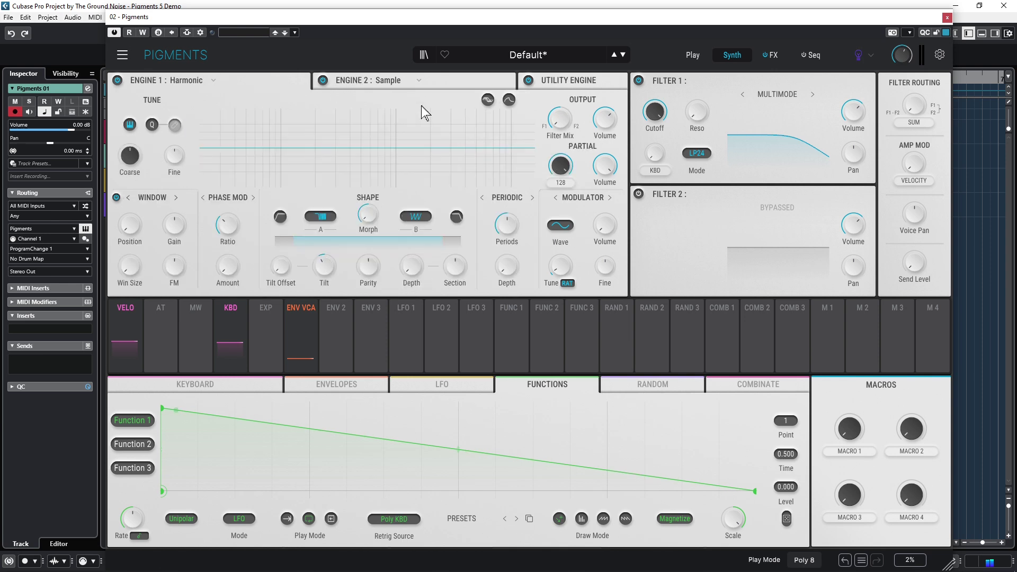
pyautogui.scroll(5, 551, 125)
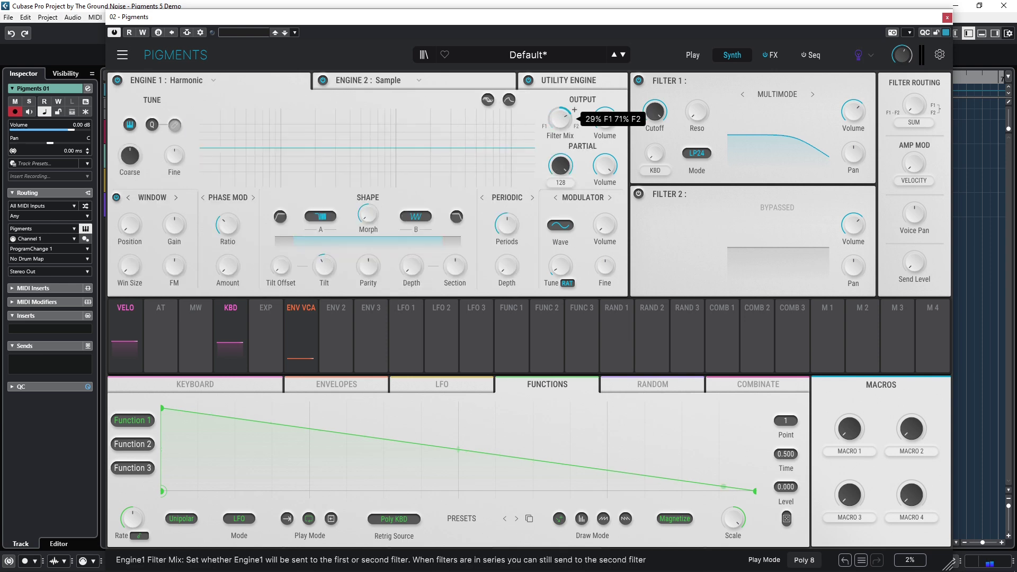
pyautogui.click(469, 81)
pyautogui.click(258, 81)
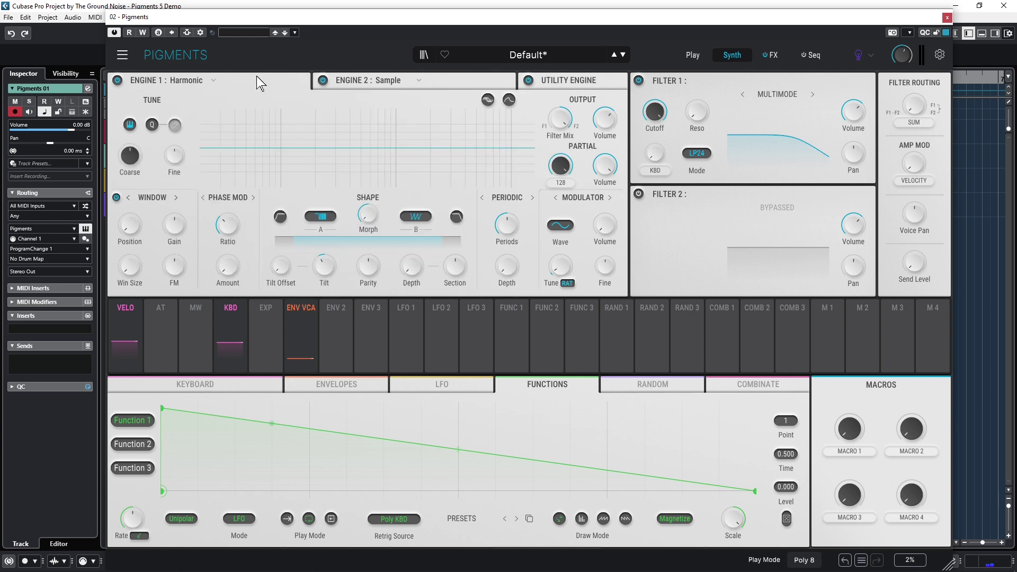
pyautogui.click(453, 80)
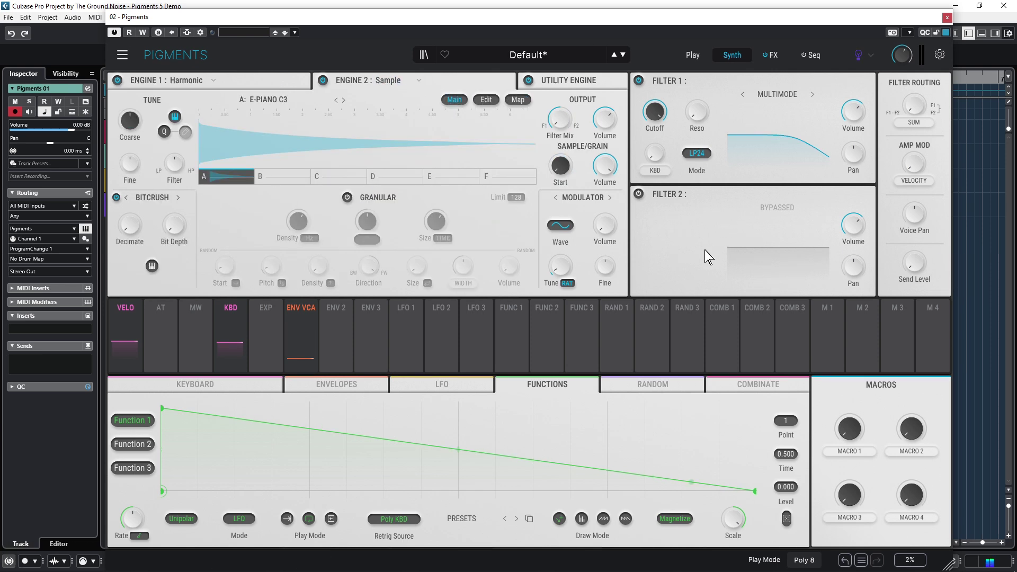
# Step: On the Utility Engine, toggle a noise layer off and back on, then switch on the oscillator
pyautogui.click(562, 83)
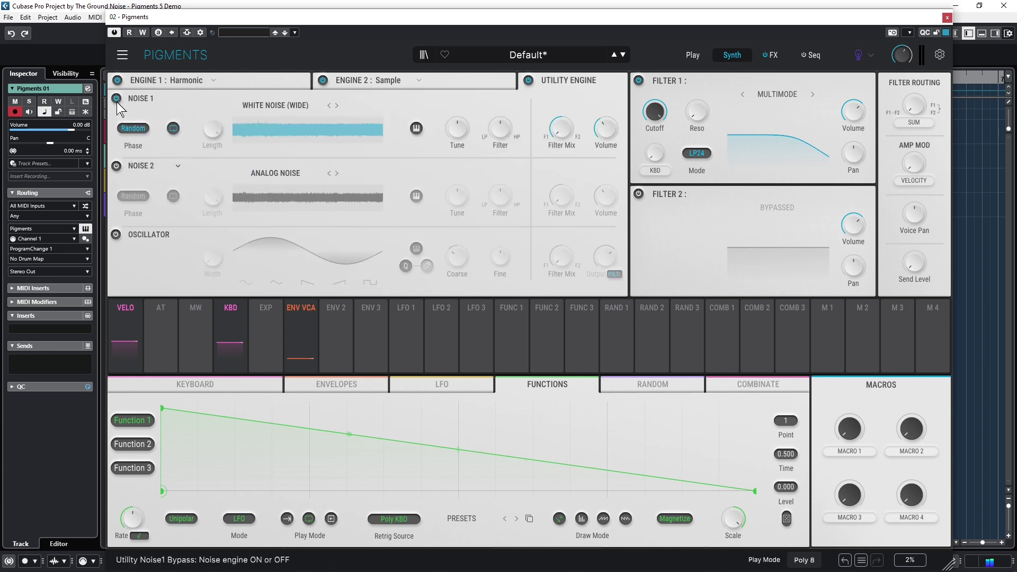
pyautogui.click(117, 166)
pyautogui.click(117, 166)
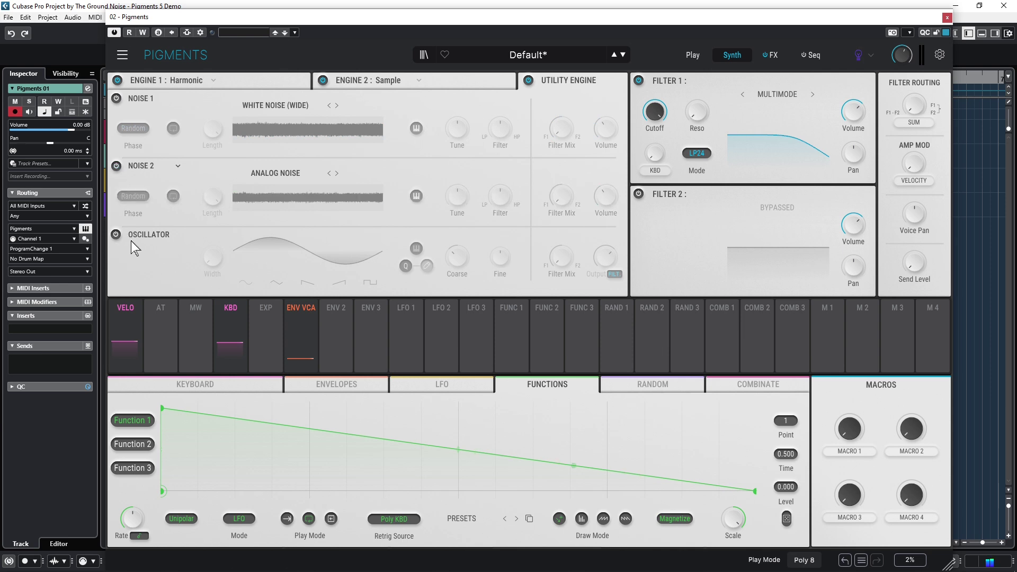
pyautogui.click(116, 235)
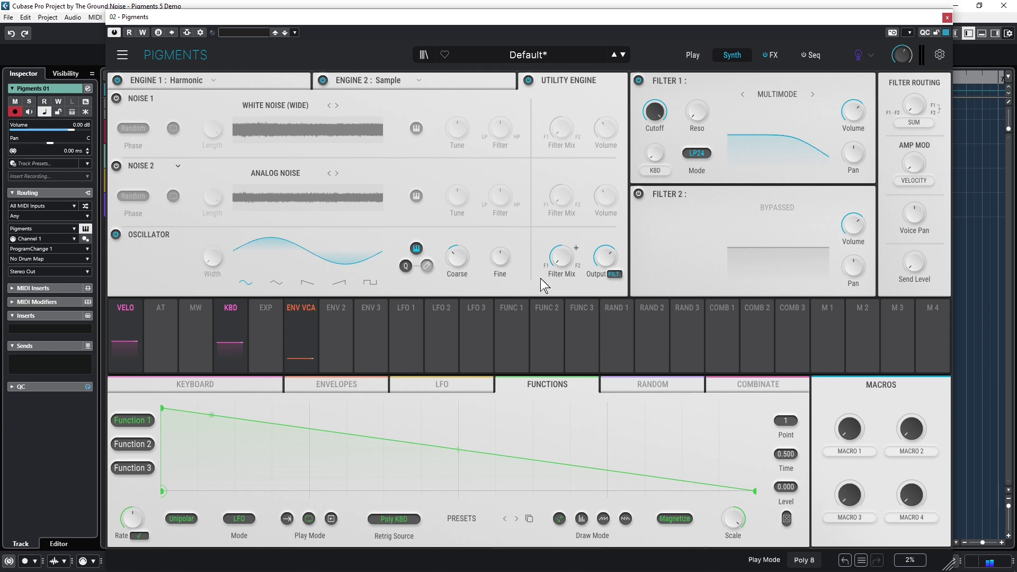
pyautogui.moveTo(458, 270)
# Step: Enable Filter 2 and review Filter 1's modes and types, keeping Multimode LP24
pyautogui.click(639, 194)
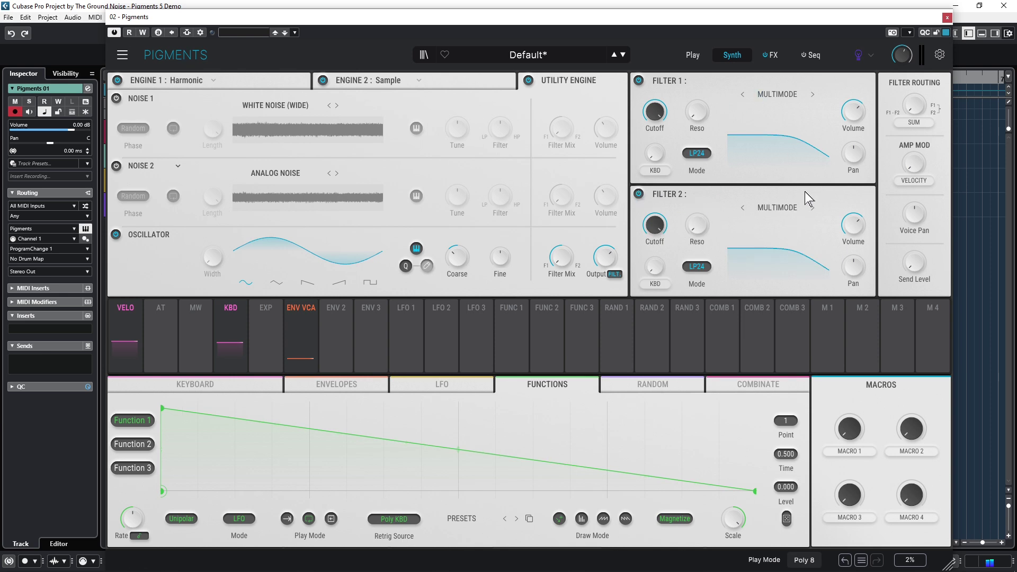
pyautogui.click(696, 154)
pyautogui.click(771, 95)
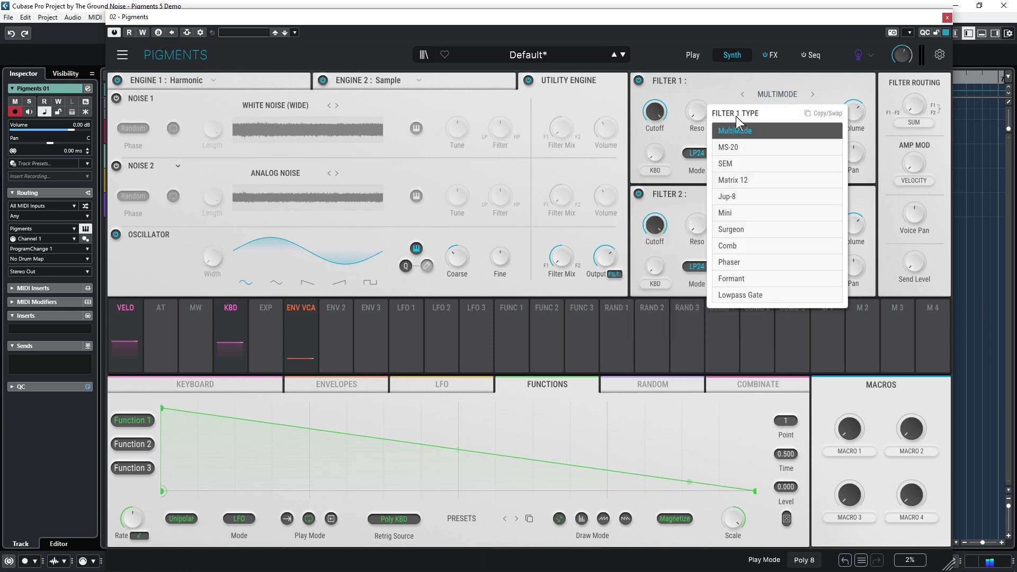
pyautogui.click(770, 94)
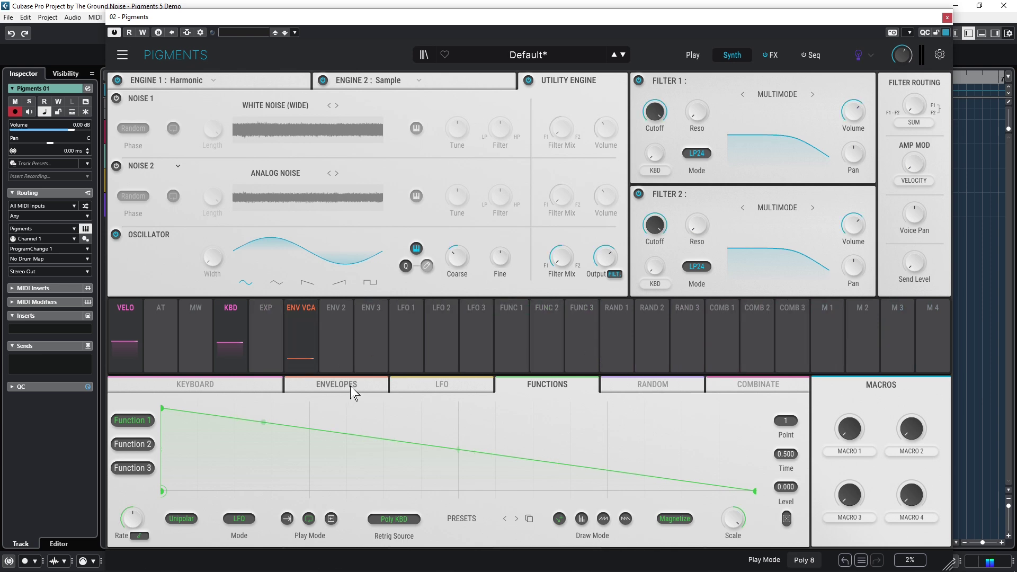
# Step: Browse the Keyboard, Envelopes, LFO, Functions, Random and Combinate modulators, ending on Random
pyautogui.click(250, 384)
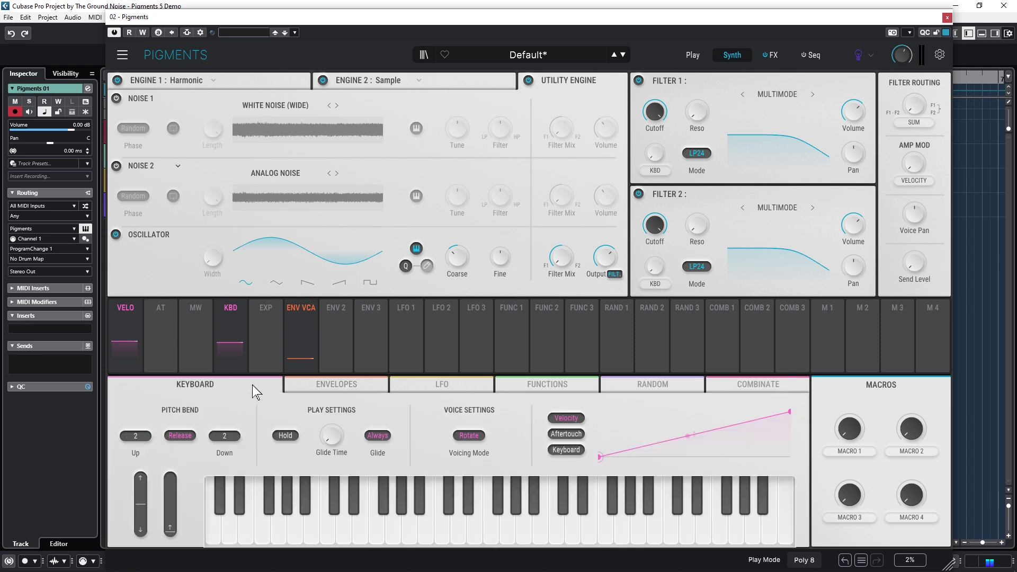
pyautogui.click(304, 384)
pyautogui.click(424, 385)
pyautogui.click(532, 389)
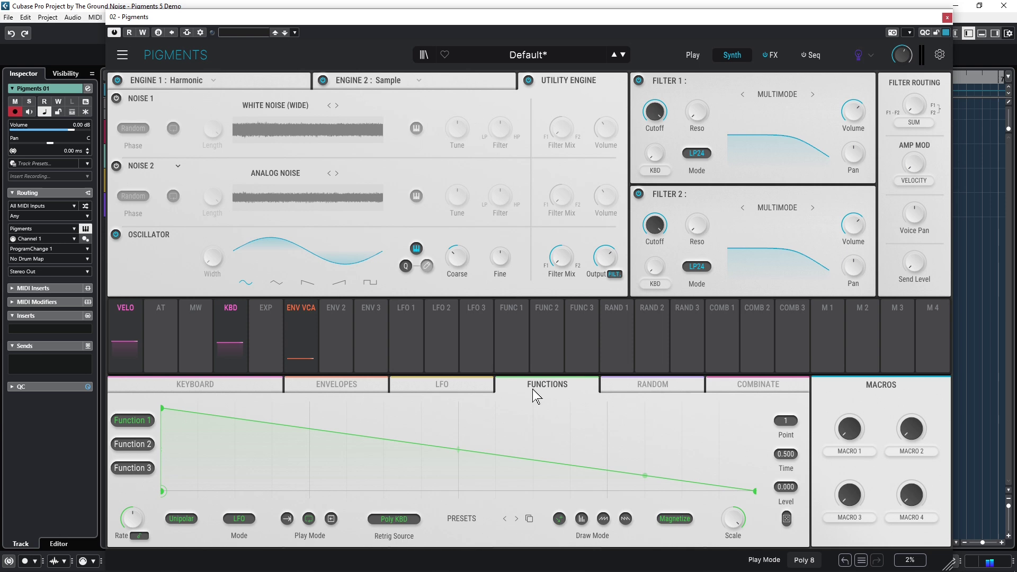
pyautogui.click(640, 388)
pyautogui.click(728, 384)
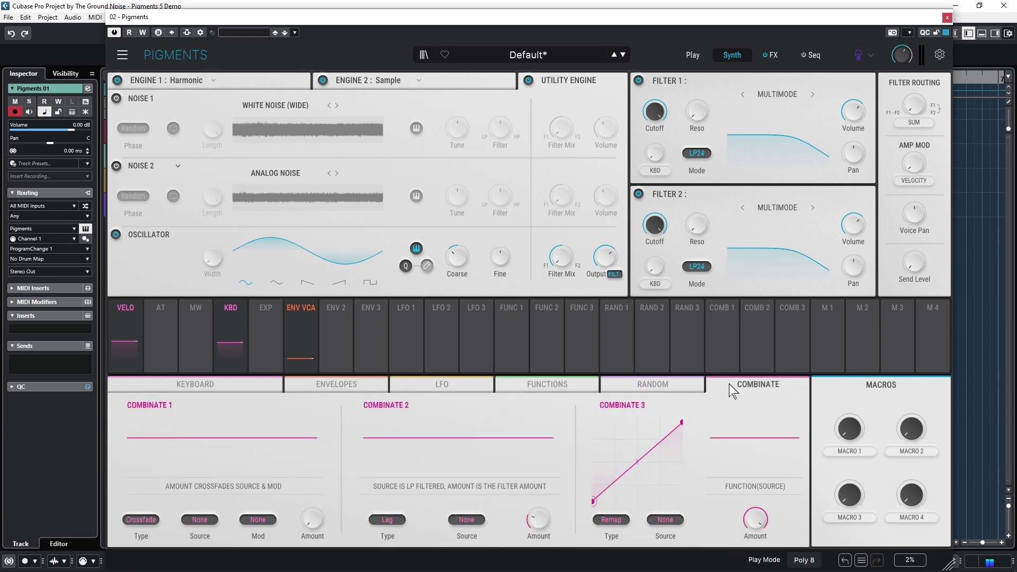
pyautogui.click(690, 386)
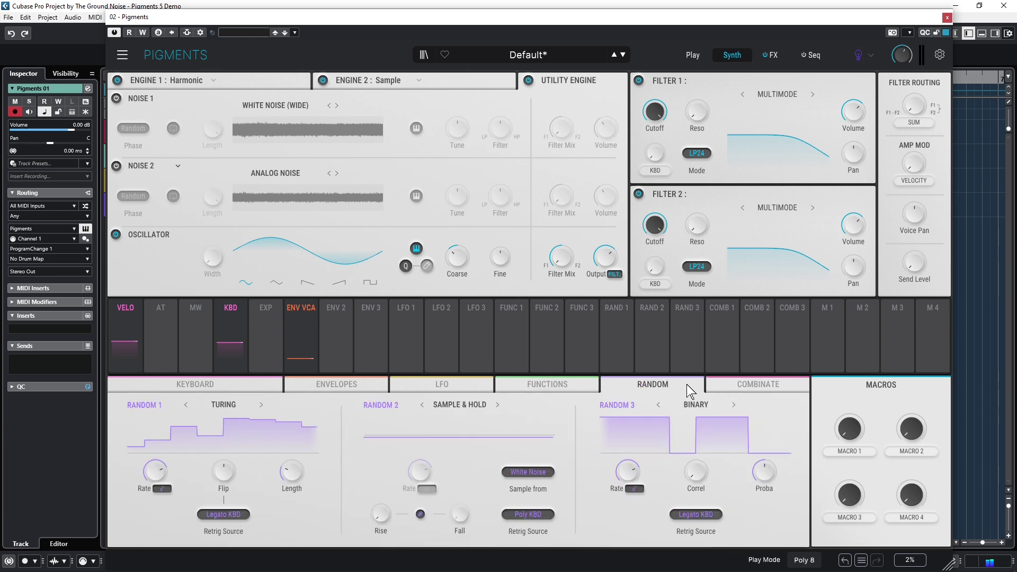
# Step: Look at the main menu's Resize Window options and close them without changing the size
pyautogui.click(123, 55)
pyautogui.moveTo(158, 161)
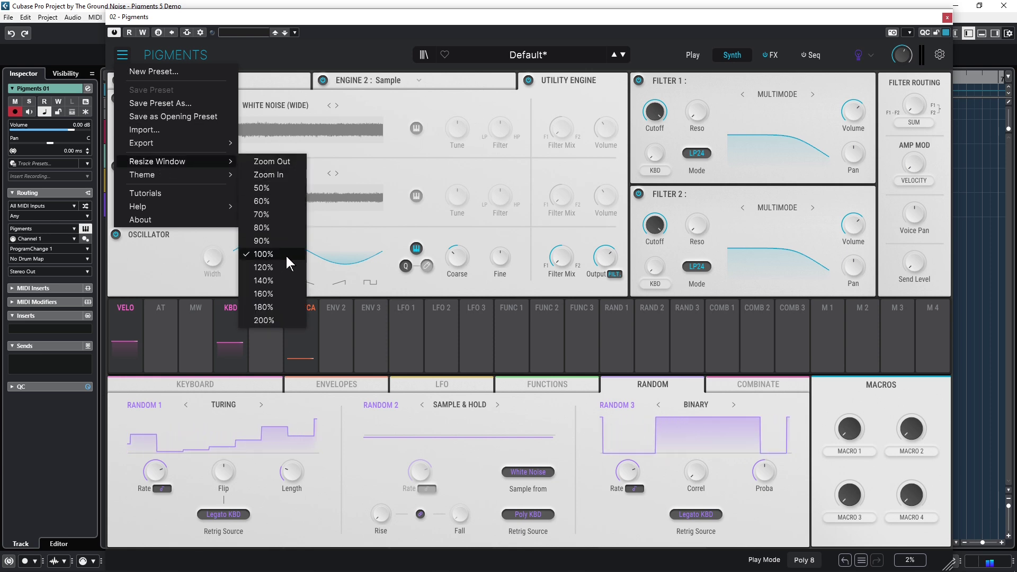
pyautogui.click(612, 386)
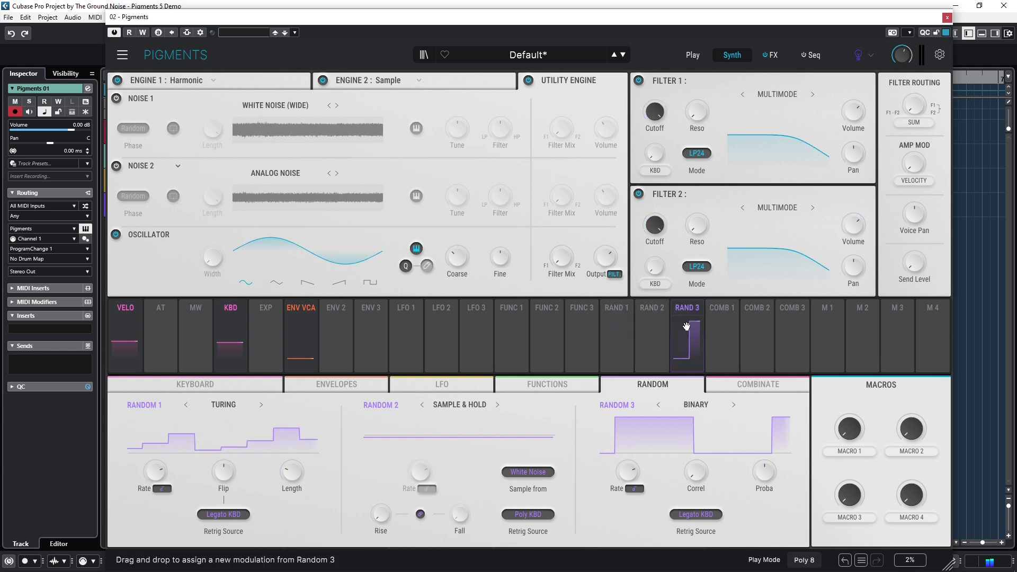
# Step: Show the LFO modulators and route LFO 1 to the Filter Mix knob
pyautogui.click(404, 328)
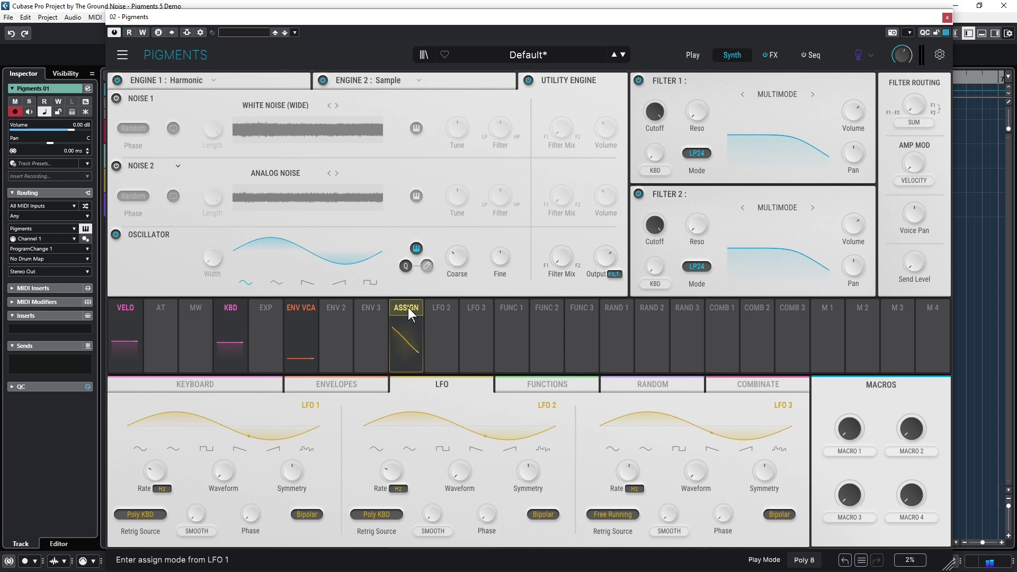
pyautogui.moveTo(407, 307); pyautogui.dragTo(656, 148)
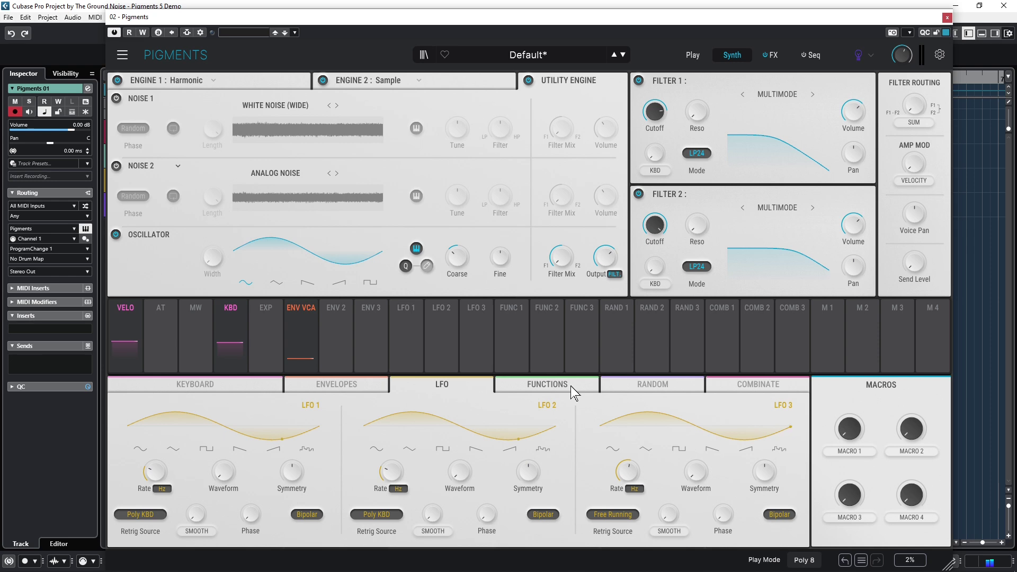
# Step: Browse the Function and Combinate modulators, then load the Angel Voice preset from the preset browser
pyautogui.click(570, 386)
pyautogui.click(765, 384)
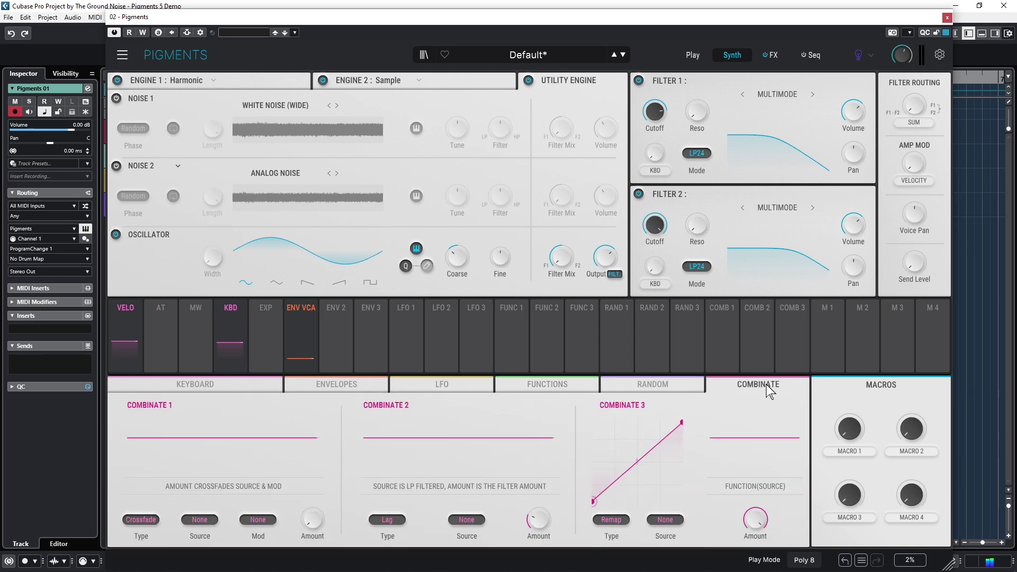
pyautogui.click(425, 55)
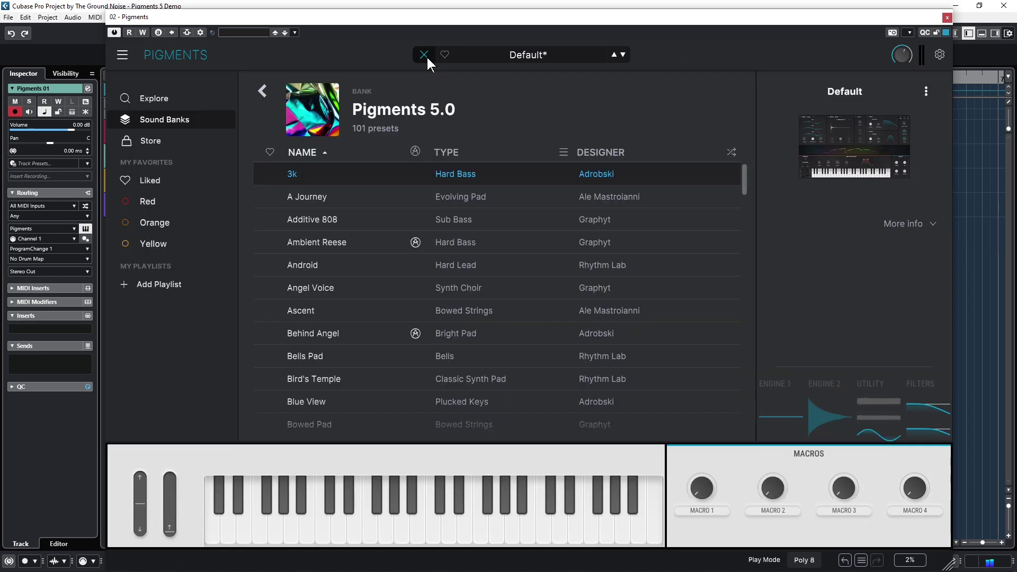
pyautogui.click(469, 287)
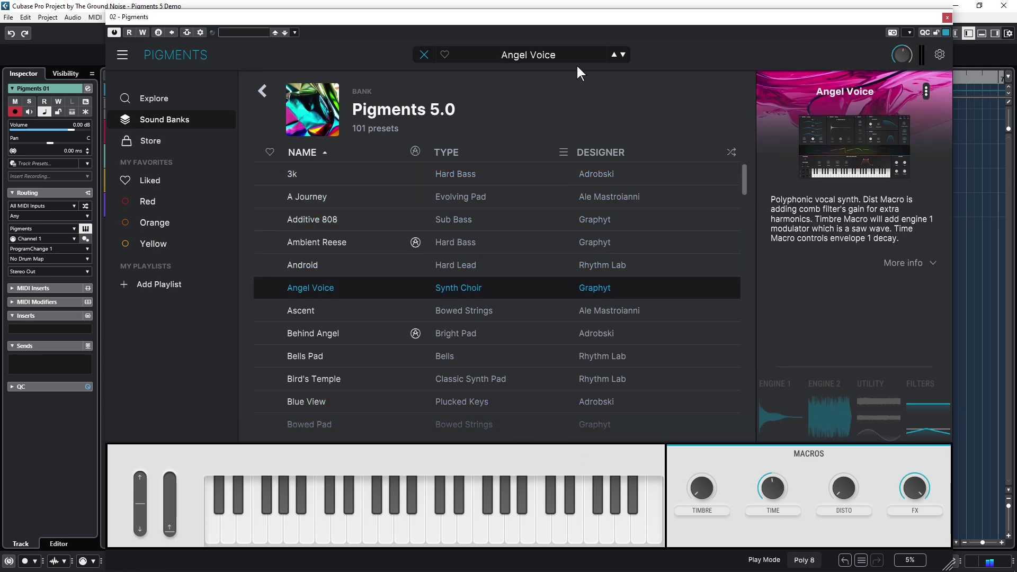
pyautogui.click(423, 54)
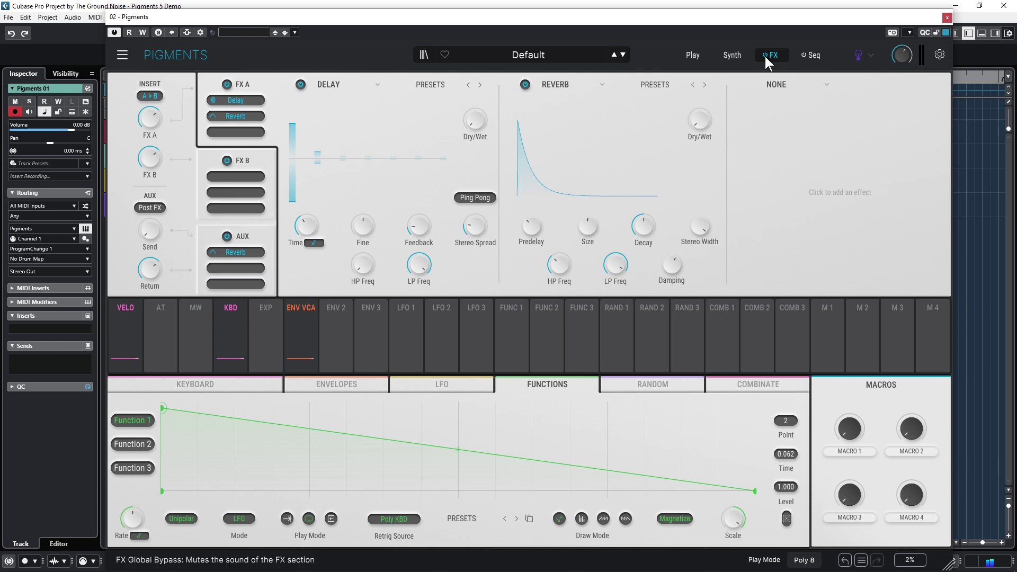
# Step: Toggle the global FX bypass off and on, then compare the FX B slots with the AUX Reverb
pyautogui.click(765, 55)
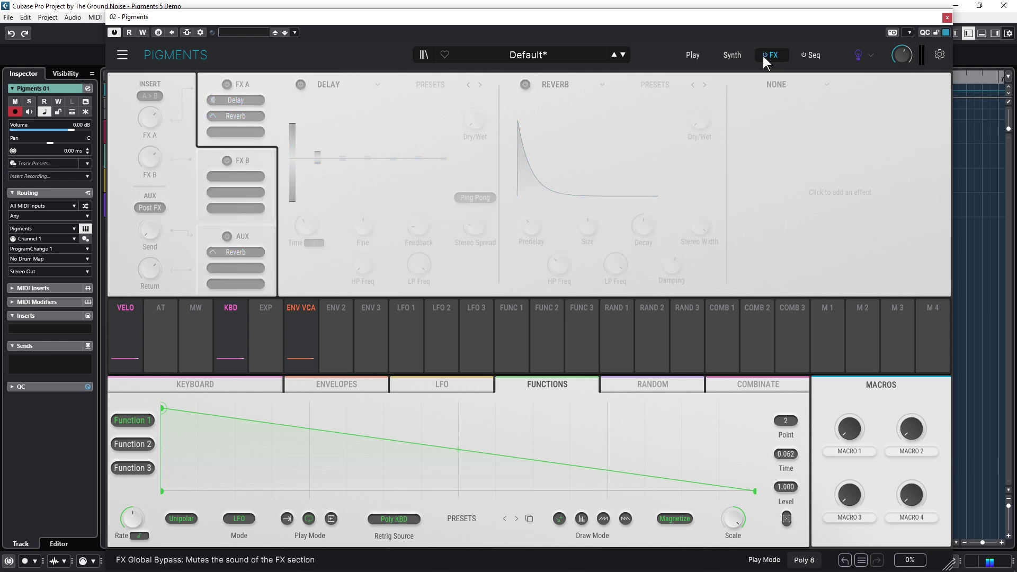
pyautogui.click(763, 55)
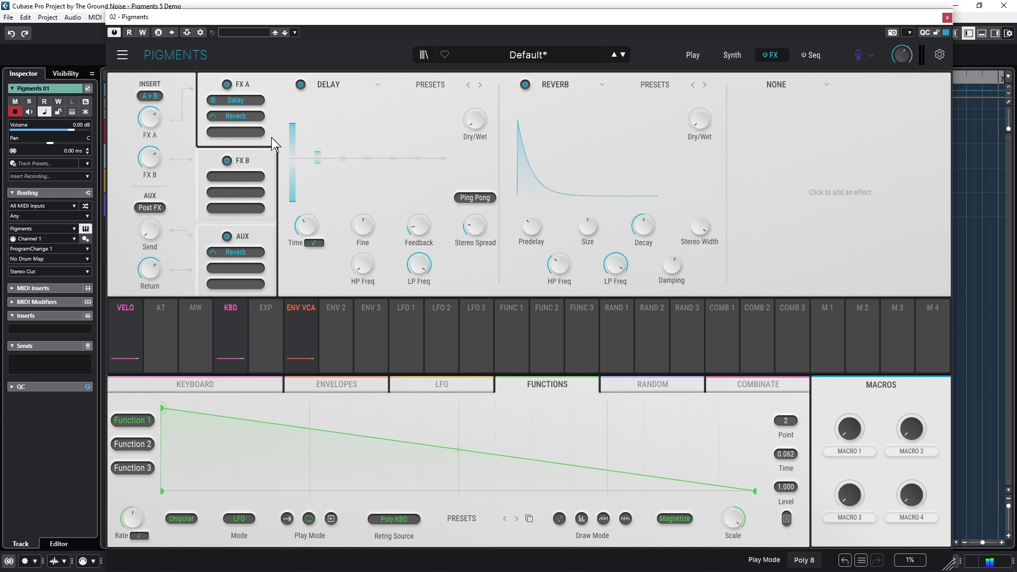
pyautogui.click(268, 165)
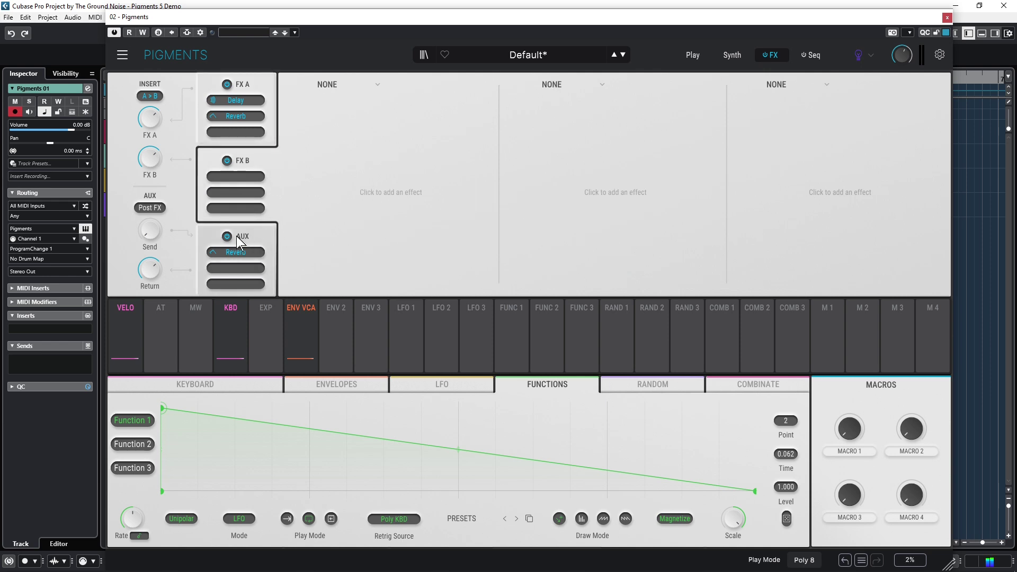
pyautogui.click(268, 234)
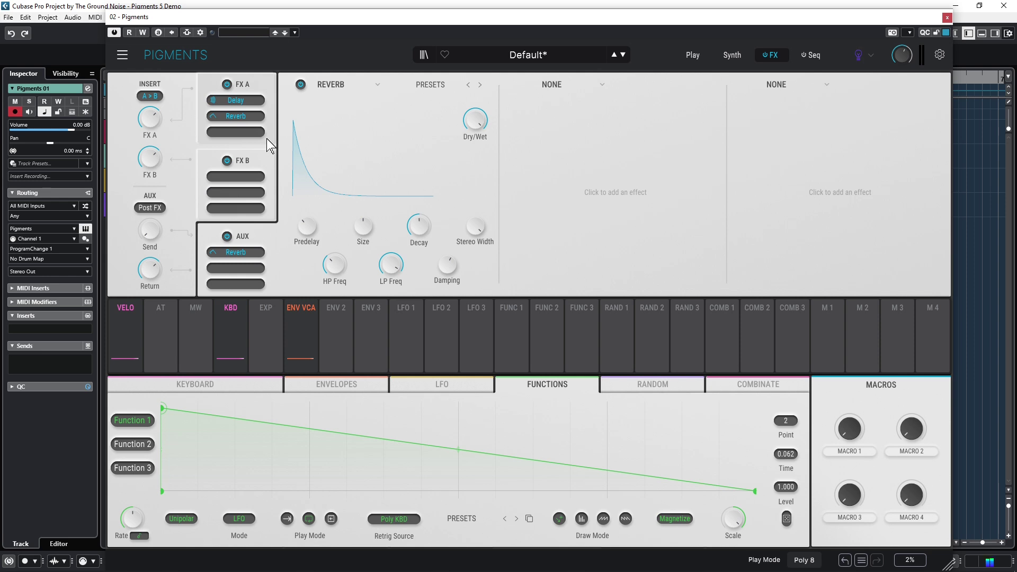
pyautogui.click(259, 182)
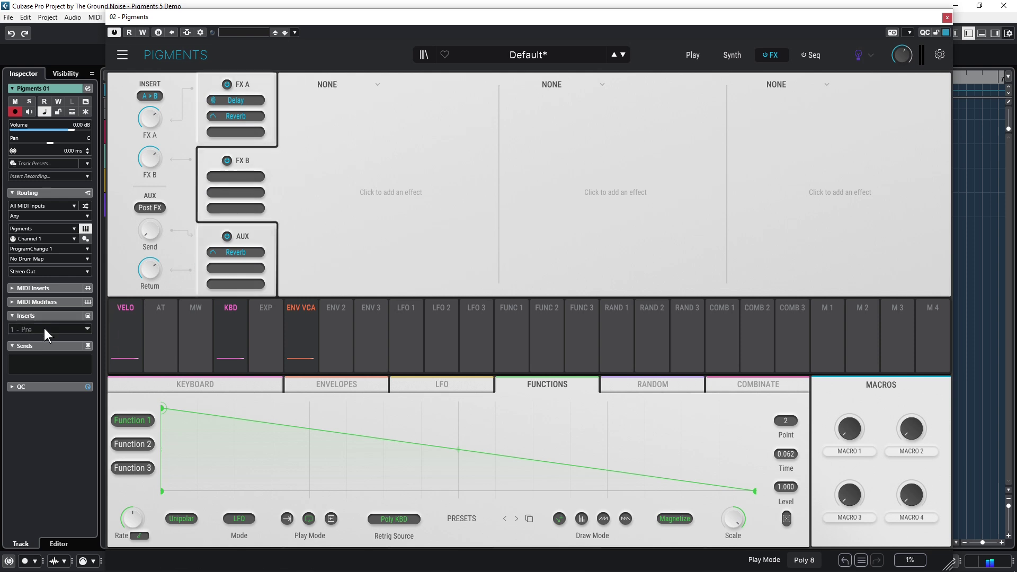
pyautogui.click(200, 233)
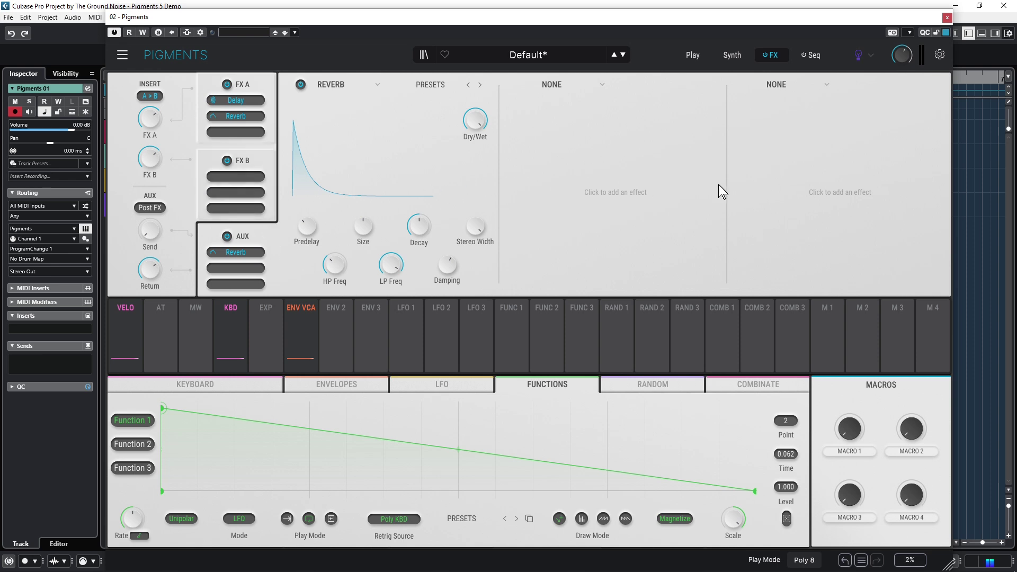
# Step: Return to FX A's Delay and Reverb, check the first slot's effect types, and open the Delay presets
pyautogui.click(271, 214)
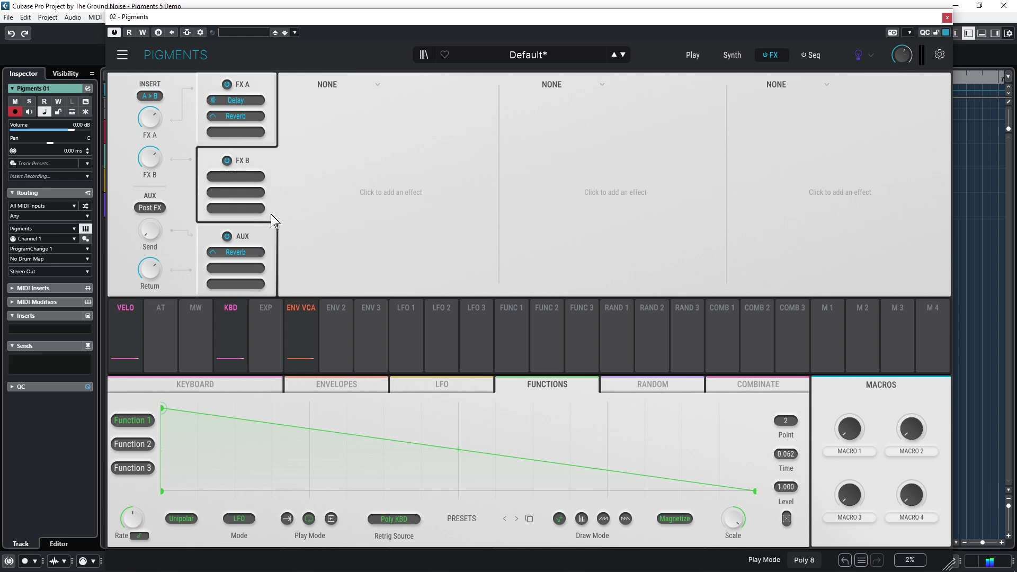
pyautogui.click(269, 134)
pyautogui.click(333, 85)
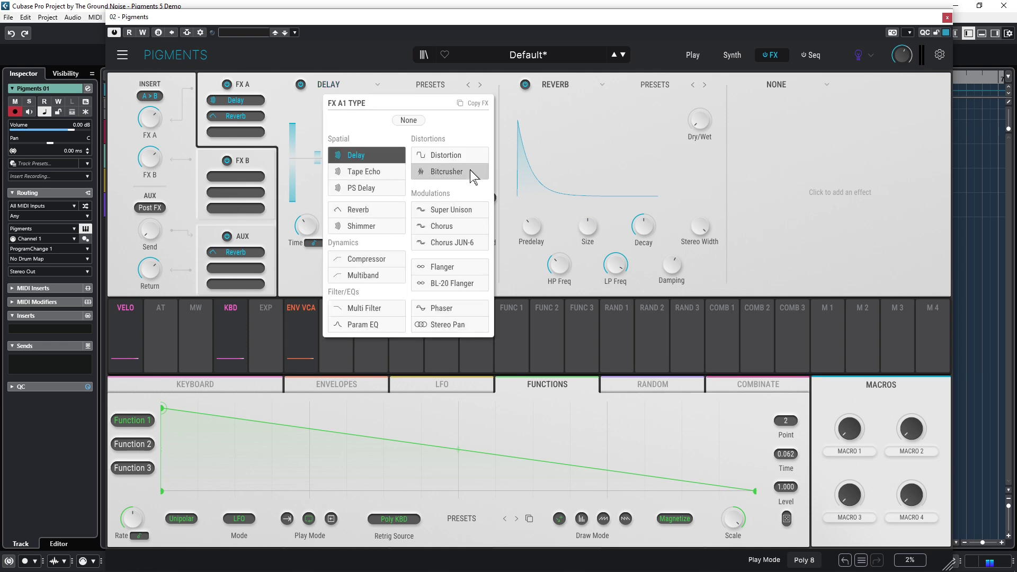
pyautogui.moveTo(250, 101)
pyautogui.mouseDown()
pyautogui.moveTo(249, 130)
pyautogui.moveTo(247, 101)
pyautogui.moveTo(238, 116)
pyautogui.mouseUp()
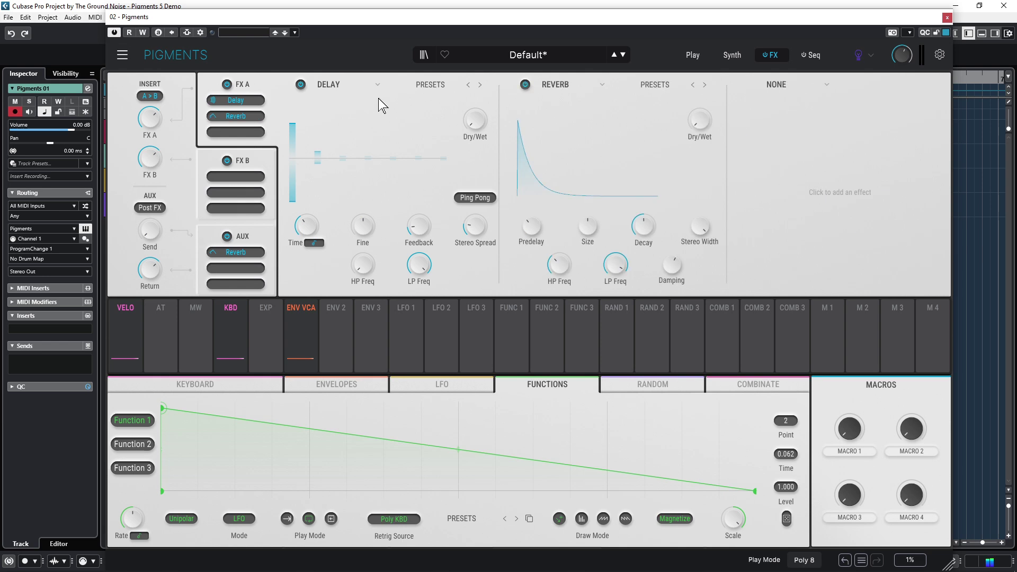
pyautogui.click(430, 86)
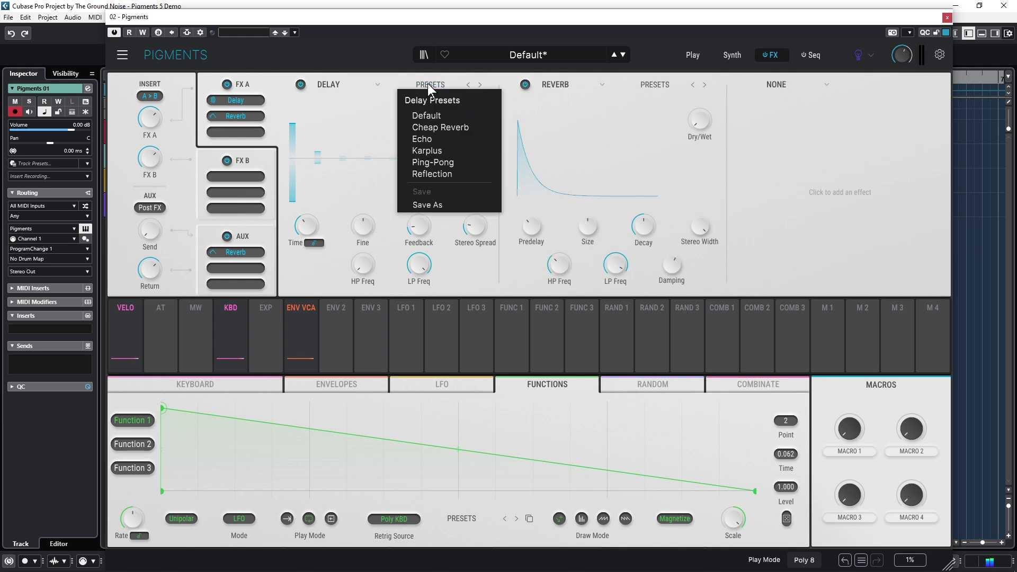
# Step: Open the step sequencer page in Sequencer mode and switch the sequencer on
pyautogui.click(816, 55)
pyautogui.click(816, 55)
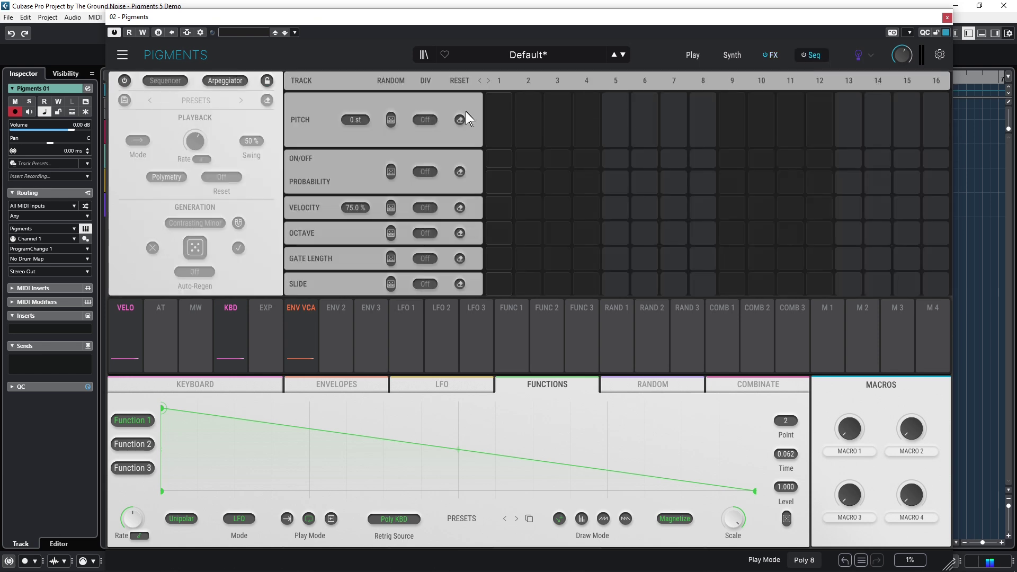
pyautogui.click(224, 81)
pyautogui.click(175, 81)
pyautogui.click(125, 81)
pyautogui.click(125, 80)
pyautogui.click(802, 56)
# Step: Raise step 5 to G#, mute steps 6 and 11, and lower step 8 probability and step 9 velocity and octave
pyautogui.moveTo(618, 141); pyautogui.dragTo(616, 112)
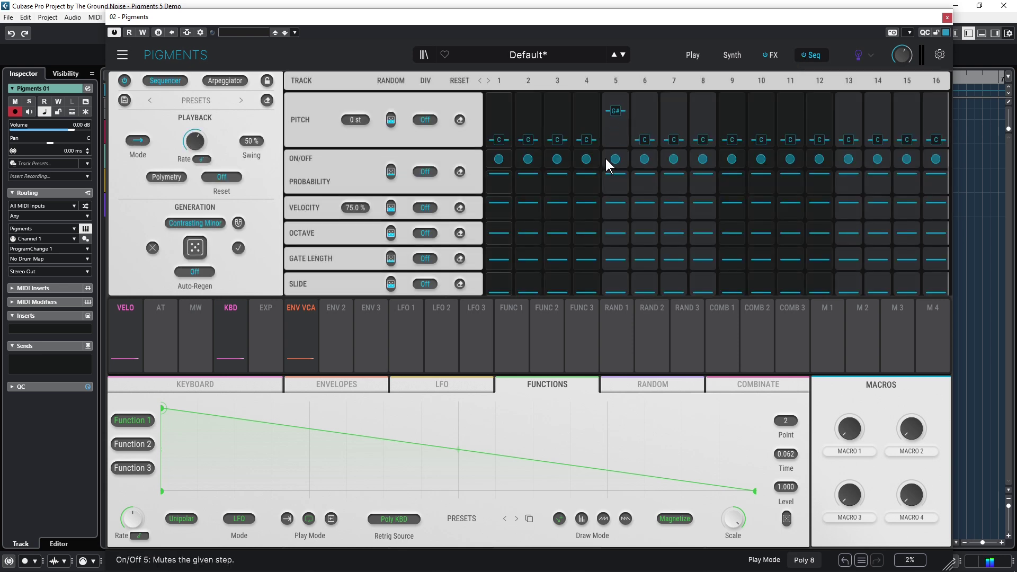
pyautogui.click(644, 159)
pyautogui.click(714, 193)
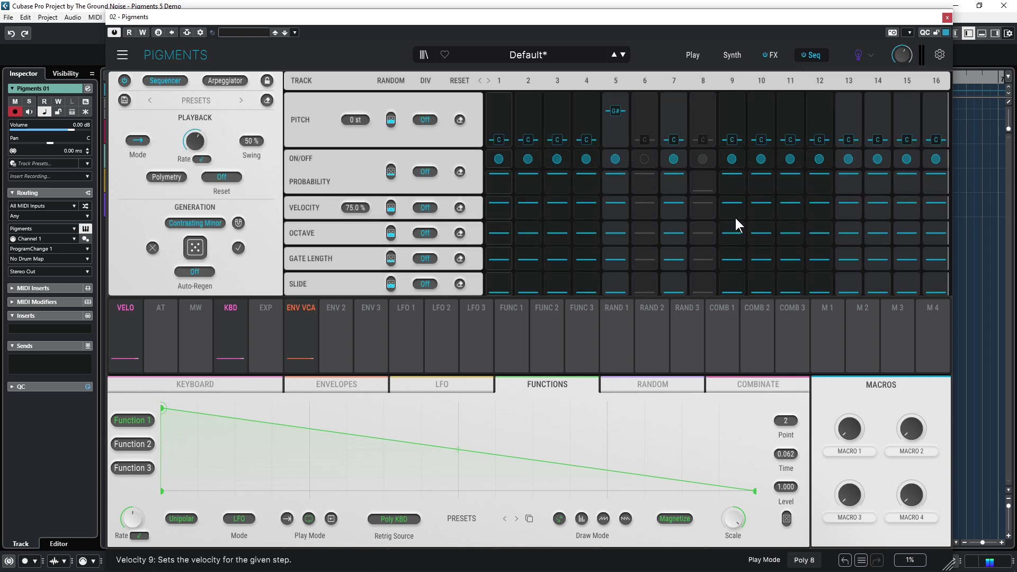
pyautogui.click(735, 216)
pyautogui.click(740, 237)
pyautogui.click(789, 158)
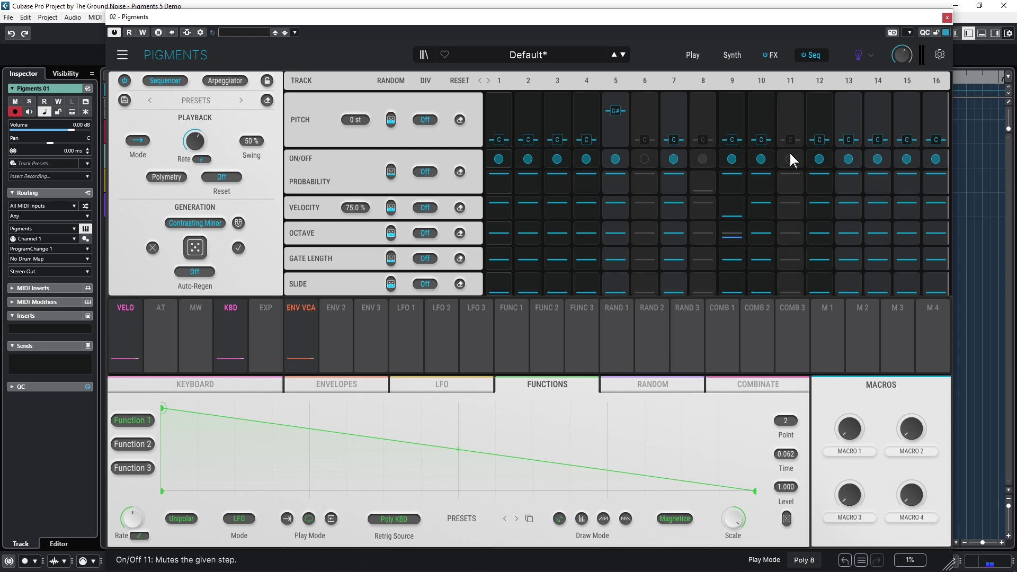
# Step: Regenerate the pattern with on/off randomness at 75.4% and more pitch randomness, then shorten it to 10 steps
pyautogui.click(195, 247)
pyautogui.click(195, 248)
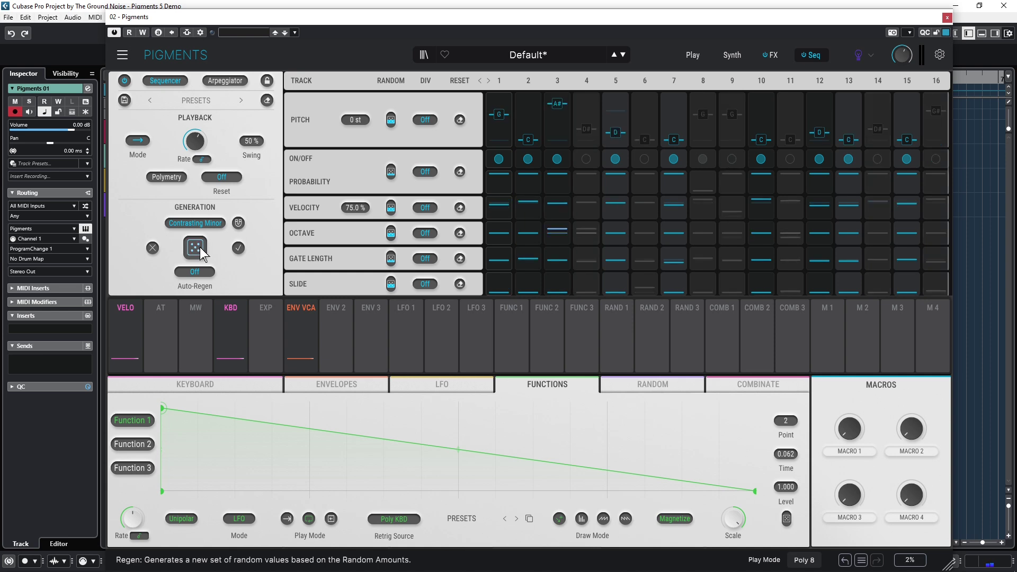
pyautogui.click(196, 247)
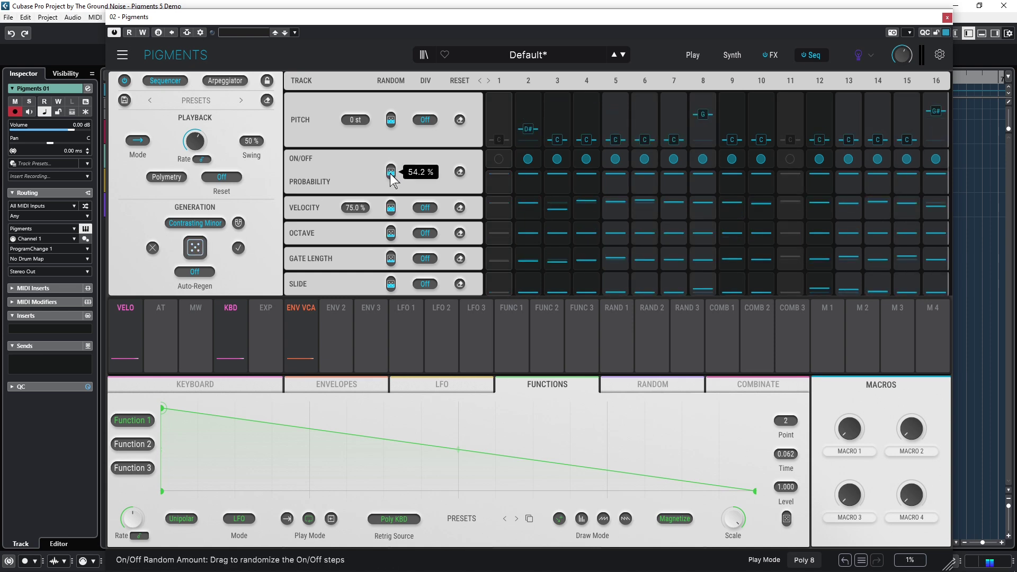
pyautogui.moveTo(391, 177); pyautogui.dragTo(390, 159)
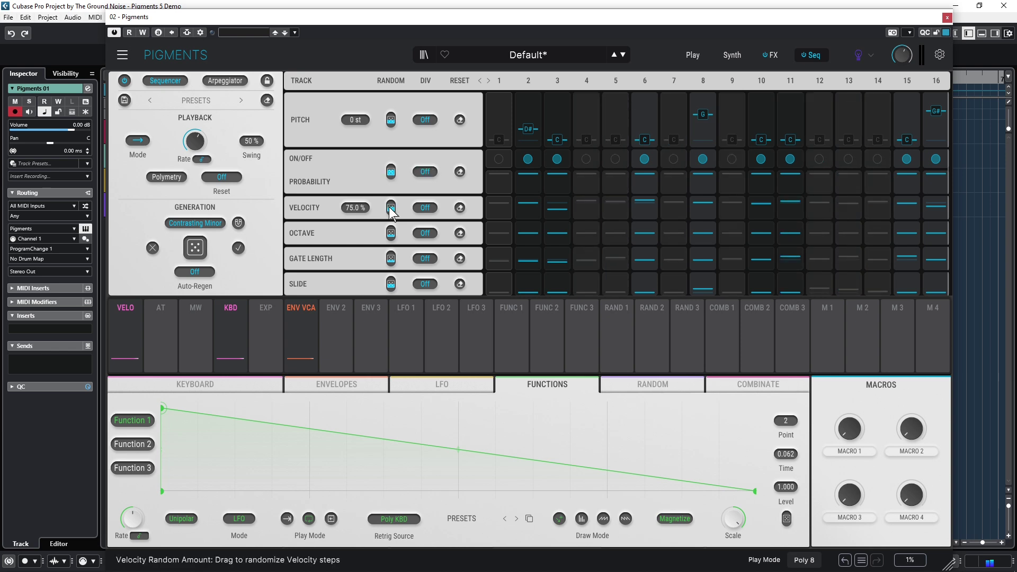
pyautogui.moveTo(391, 208)
pyautogui.moveTo(391, 122); pyautogui.dragTo(391, 116)
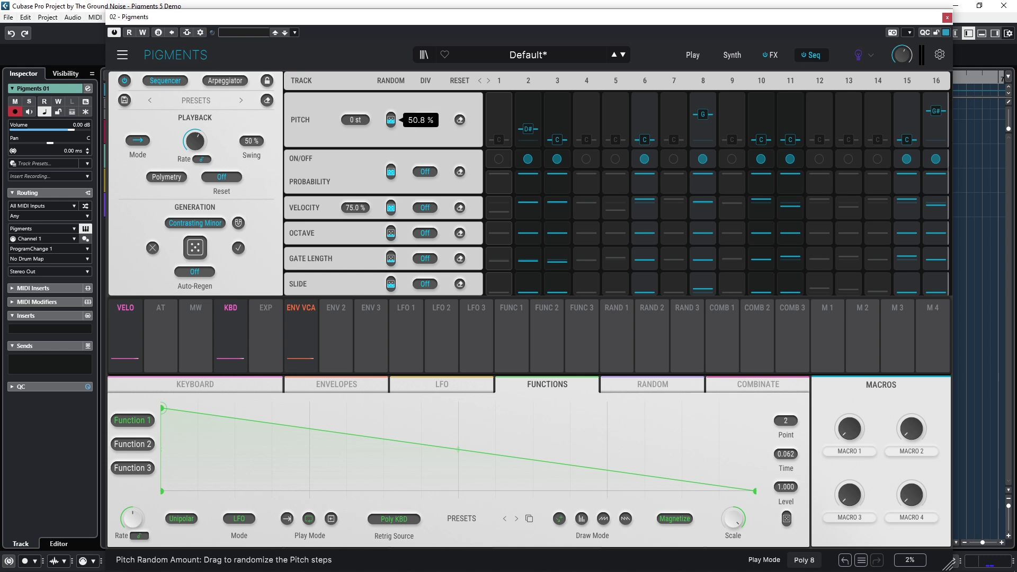
pyautogui.click(195, 248)
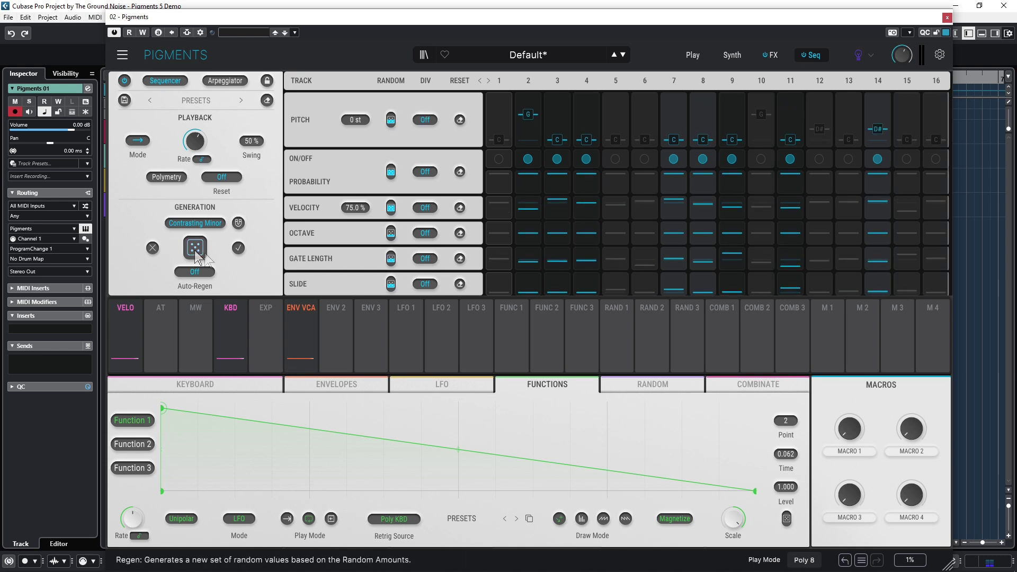
pyautogui.moveTo(949, 206)
pyautogui.mouseDown()
pyautogui.moveTo(561, 204)
pyautogui.moveTo(950, 204)
pyautogui.mouseUp()
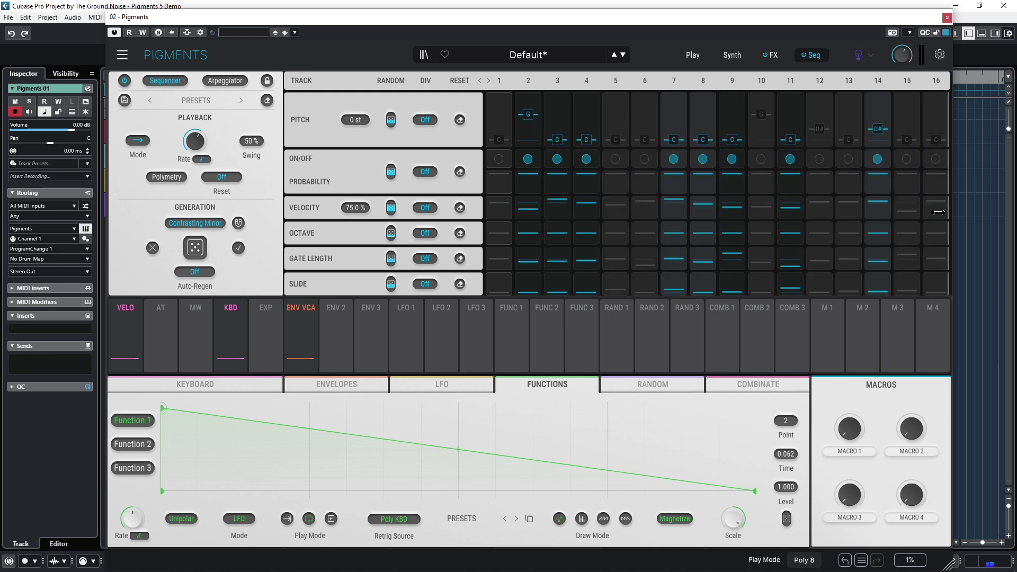
# Step: Turn the Contrasting Minor scale into a Custom scale by toggling notes, with D# boost set to High
pyautogui.click(192, 223)
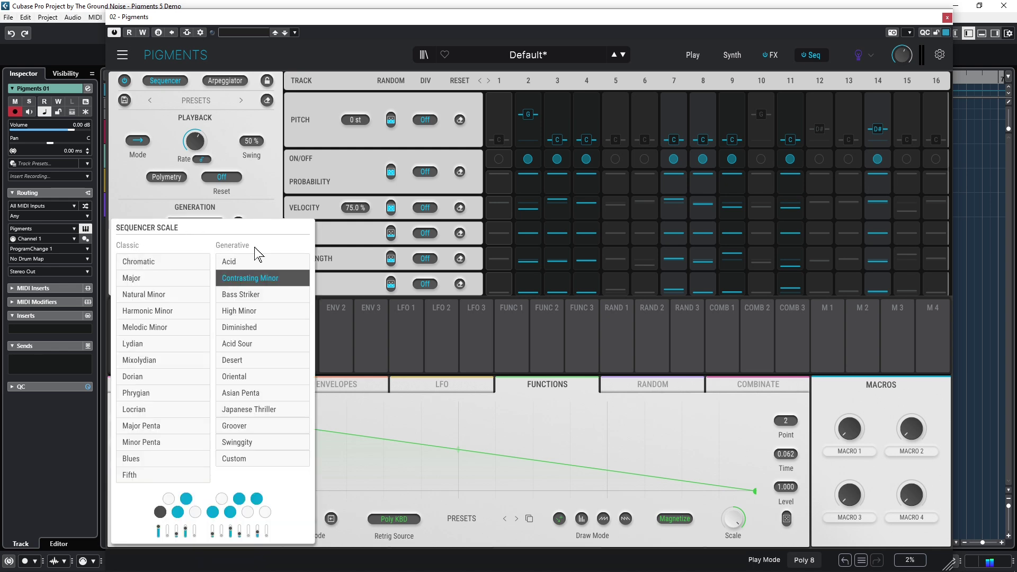
pyautogui.click(265, 511)
pyautogui.click(248, 512)
pyautogui.click(256, 499)
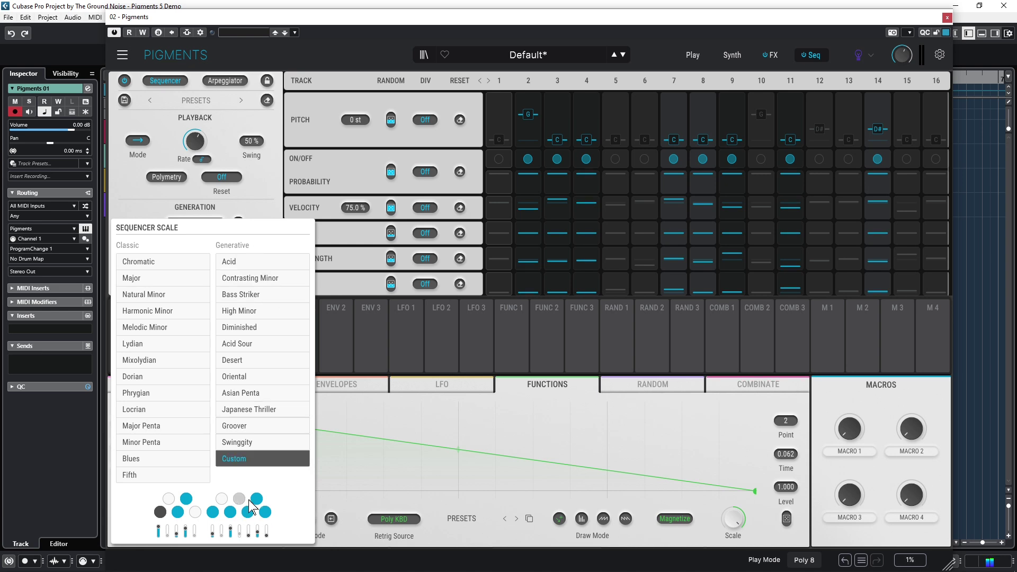
pyautogui.click(238, 498)
pyautogui.click(221, 498)
pyautogui.click(212, 512)
pyautogui.click(195, 512)
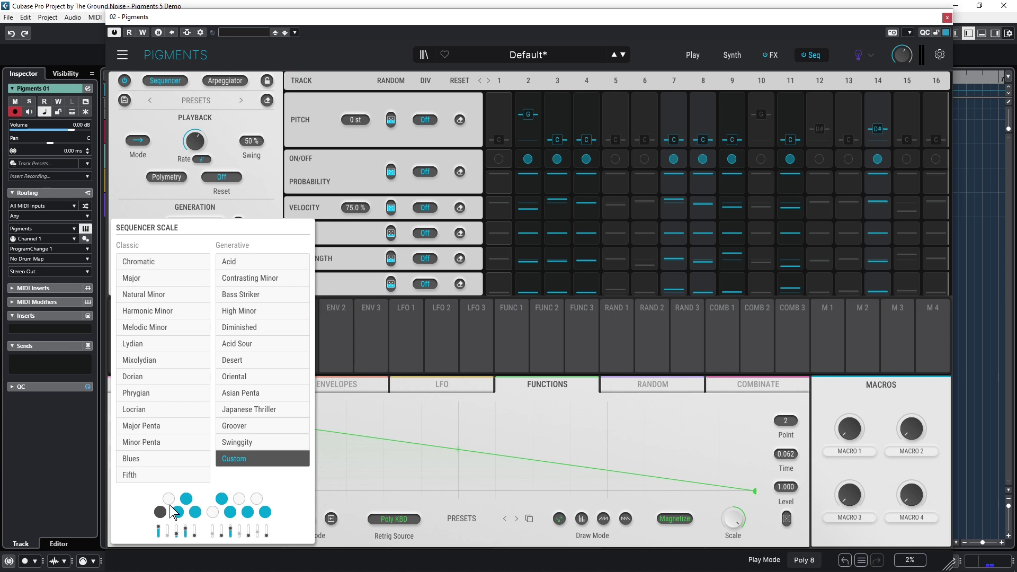
pyautogui.click(168, 499)
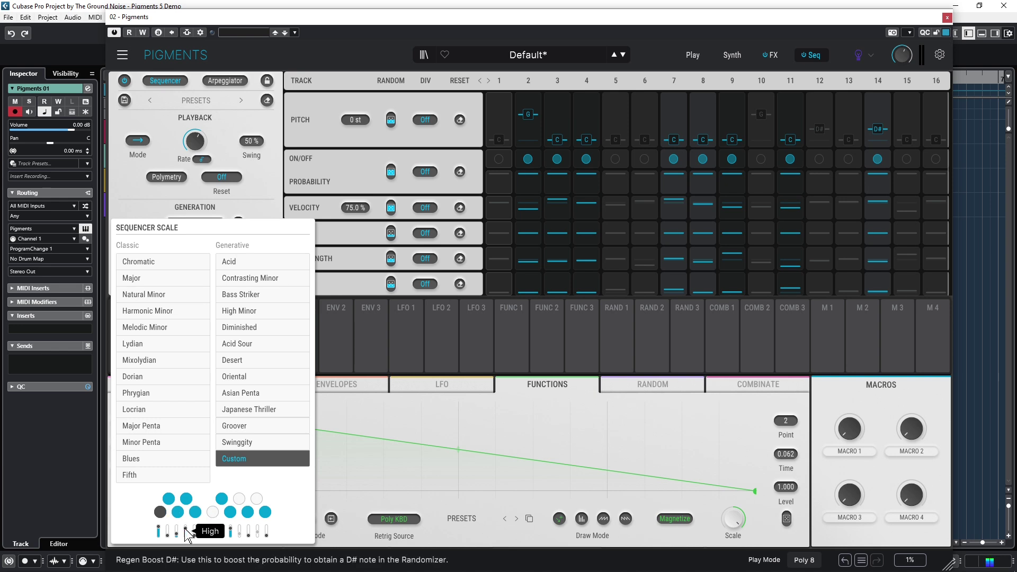